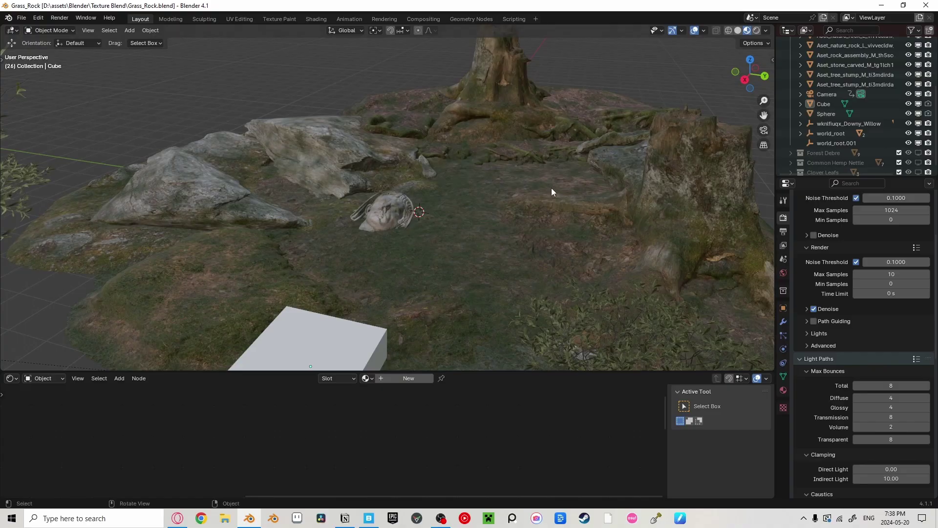
# Step: Move the large mossy rock behind the statue head slightly along the global Z axis, and deselect everything
pyautogui.moveTo(551, 191); pyautogui.dragTo(385, 145, button='middle')
pyautogui.click(385, 146)
pyautogui.moveTo(465, 149); pyautogui.dragTo(361, 179, button='middle')
pyautogui.hotkey('alt', 'a')
pyautogui.scroll(2, 360, 179)
pyautogui.click(333, 170)
pyautogui.hotkey('alt', 'a')
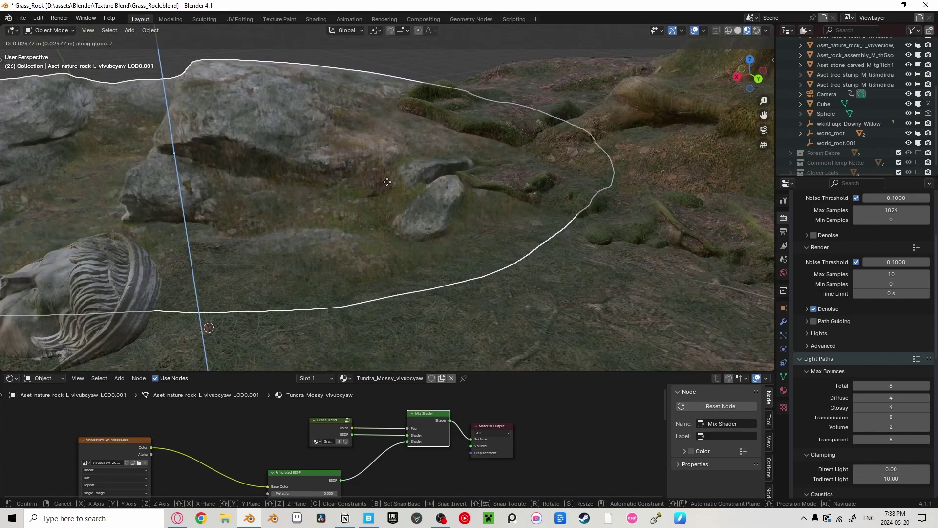
pyautogui.click(388, 182)
pyautogui.hotkey('alt', 'a')
pyautogui.press('z')
pyautogui.click(380, 218)
pyautogui.hotkey('alt', 'a')
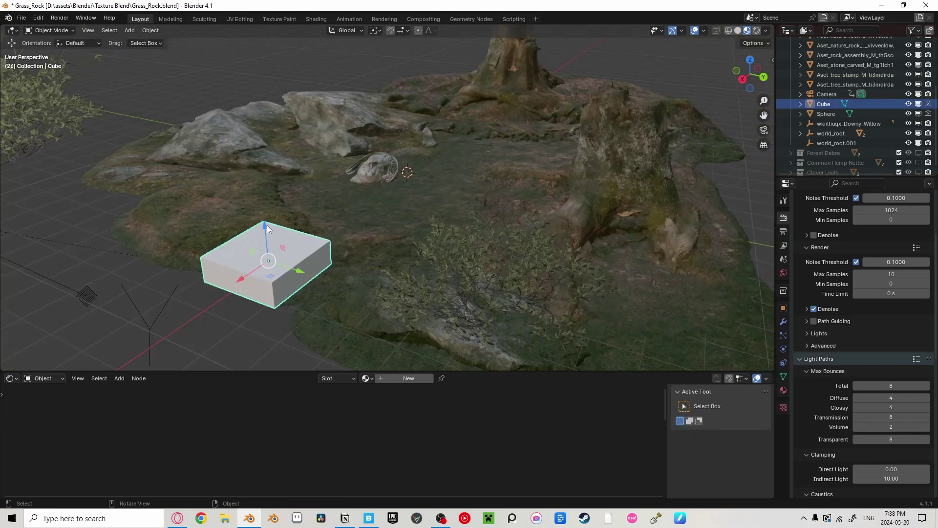
# Step: Raise the white cube along its Z axis and deselect it
pyautogui.moveTo(267, 225); pyautogui.dragTo(267, 192)
pyautogui.hotkey('alt', 'a')
pyautogui.moveTo(219, 119); pyautogui.dragTo(353, 162, button='middle')
pyautogui.scroll(-1, 236, 129)
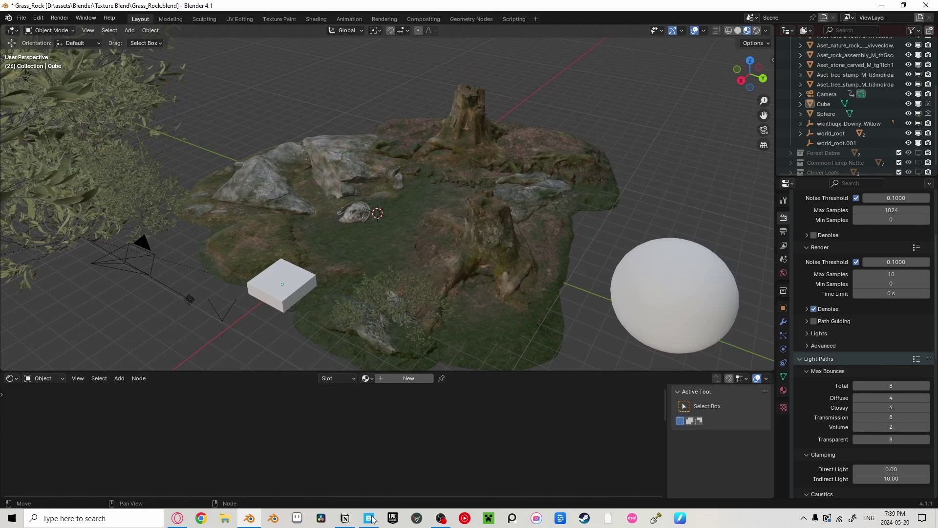
# Step: Switch to Quixel Bridge and browse the asset collections on its home page
pyautogui.click(370, 519)
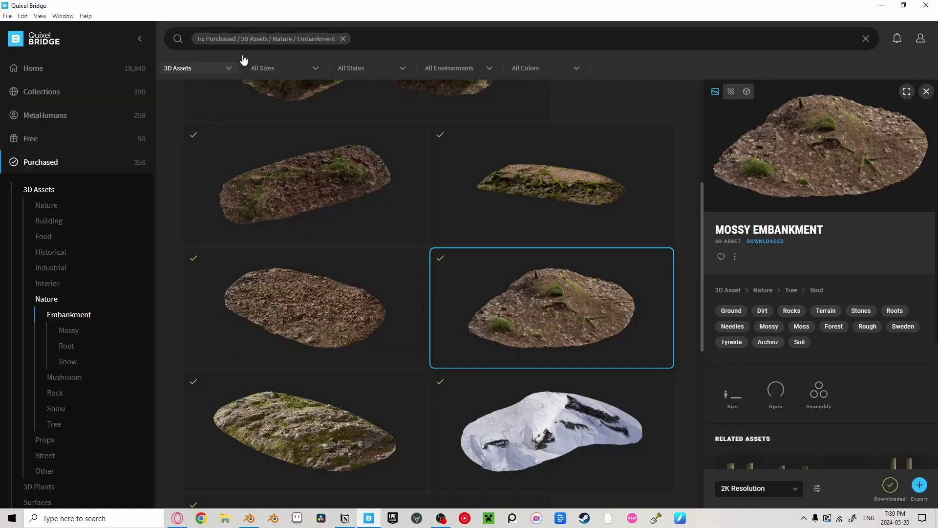
pyautogui.click(71, 73)
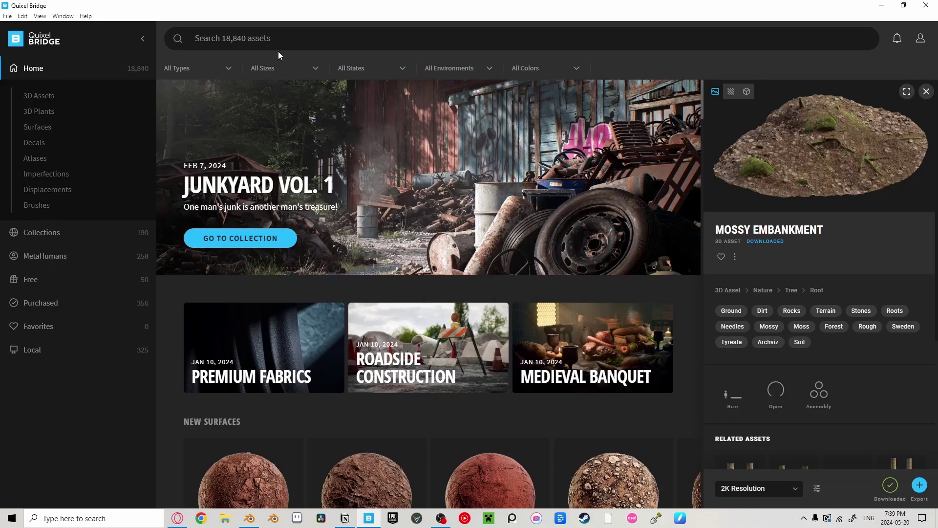
pyautogui.scroll(-3, 388, 97)
pyautogui.scroll(-1, 391, 147)
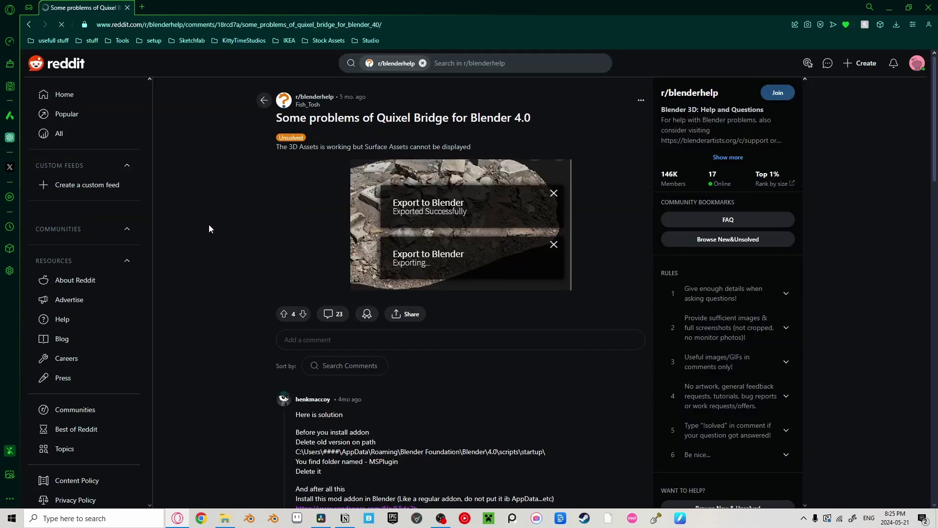
# Step: Read the suggested fix for the Quixel Bridge add-on in the Reddit thread about Blender 4.0 problems
pyautogui.scroll(-3, 230, 250)
pyautogui.moveTo(294, 282); pyautogui.dragTo(443, 410)
pyautogui.click(512, 398)
pyautogui.scroll(-1, 482, 378)
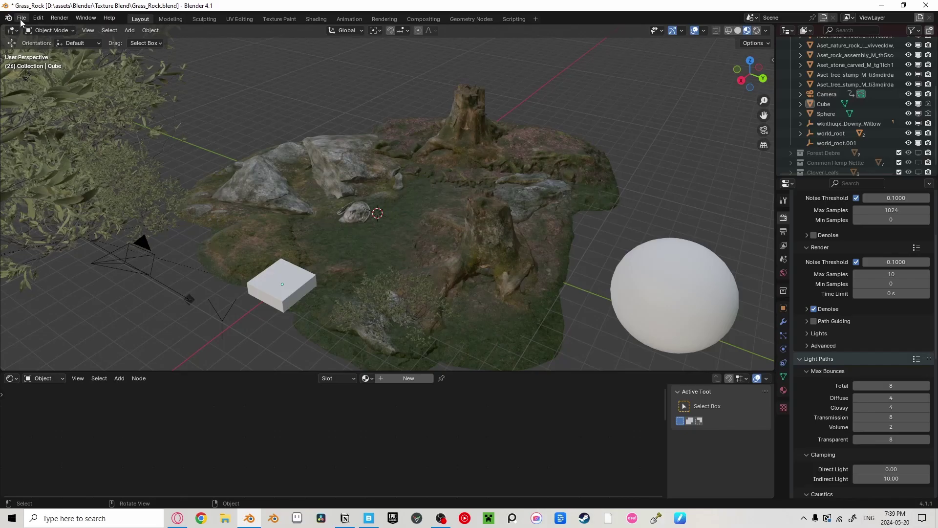
# Step: Select the Mossy Embankment asset among the purchased embankments in Quixel Bridge
pyautogui.click(22, 18)
pyautogui.moveTo(64, 48)
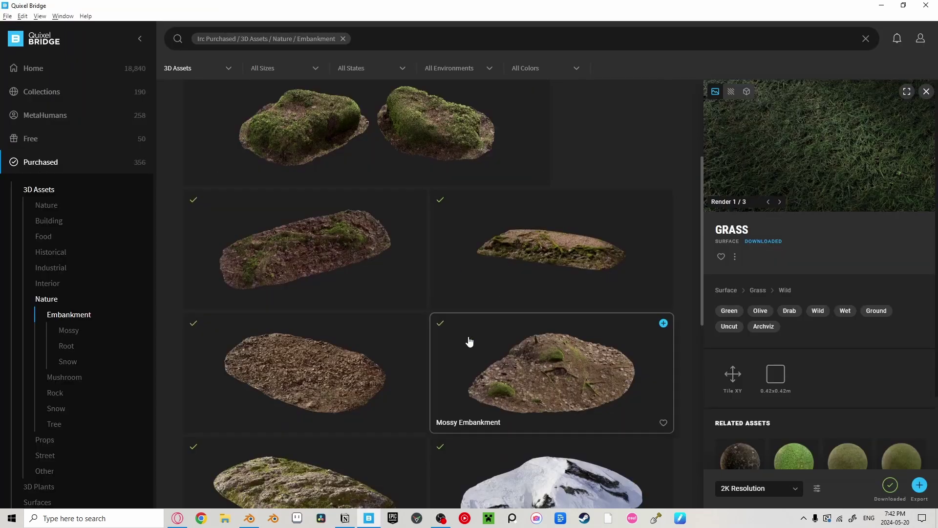
pyautogui.click(506, 355)
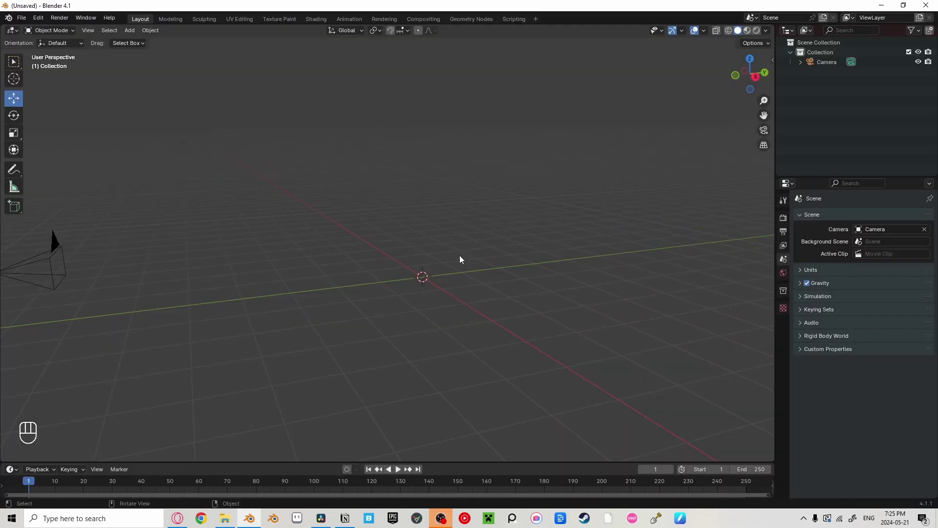
# Step: Find the Node Wrangler add-on in the Blender preferences by searching for "wran" and enable it
pyautogui.moveTo(460, 255); pyautogui.dragTo(398, 337, button='middle')
pyautogui.click(34, 19)
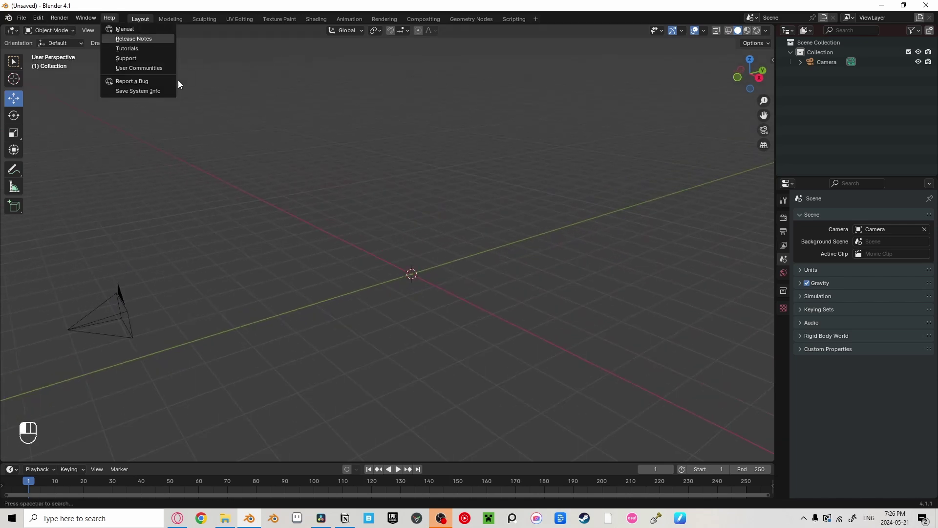
pyautogui.click(36, 19)
pyautogui.click(57, 143)
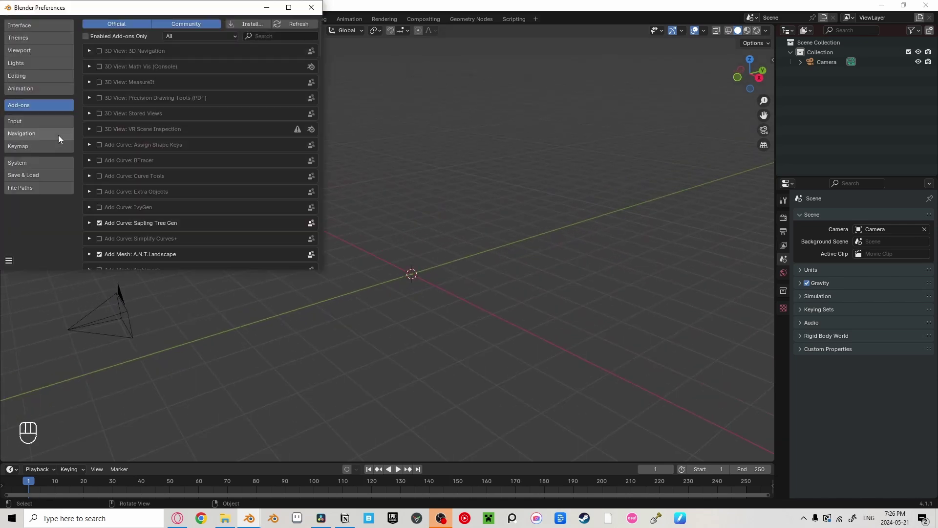
pyautogui.write('wran')
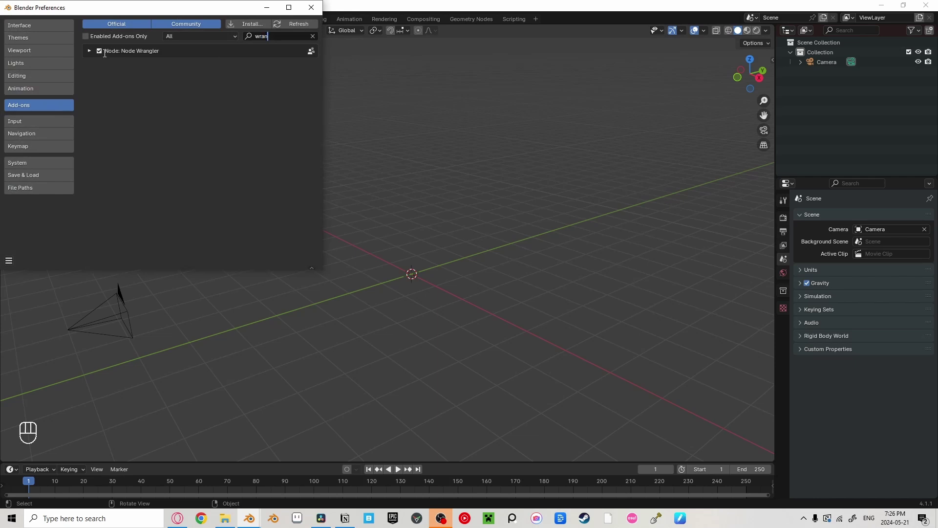
pyautogui.click(100, 52)
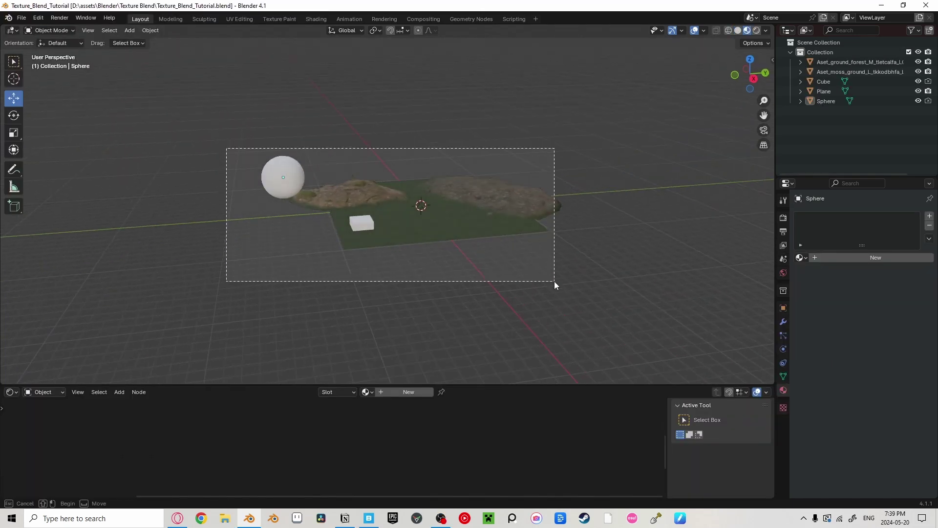
# Step: Delete all objects from the Texture_Blend_Tutorial scene
pyautogui.press('a')
pyautogui.moveTo(554, 281); pyautogui.dragTo(515, 240, button='middle')
pyautogui.press('Delete')
pyautogui.moveTo(394, 197); pyautogui.dragTo(313, 189, button='middle')
# Step: Add a plane mesh to the empty scene and export the grass surface from Quixel Bridge
pyautogui.hotkey('shift', 'a')
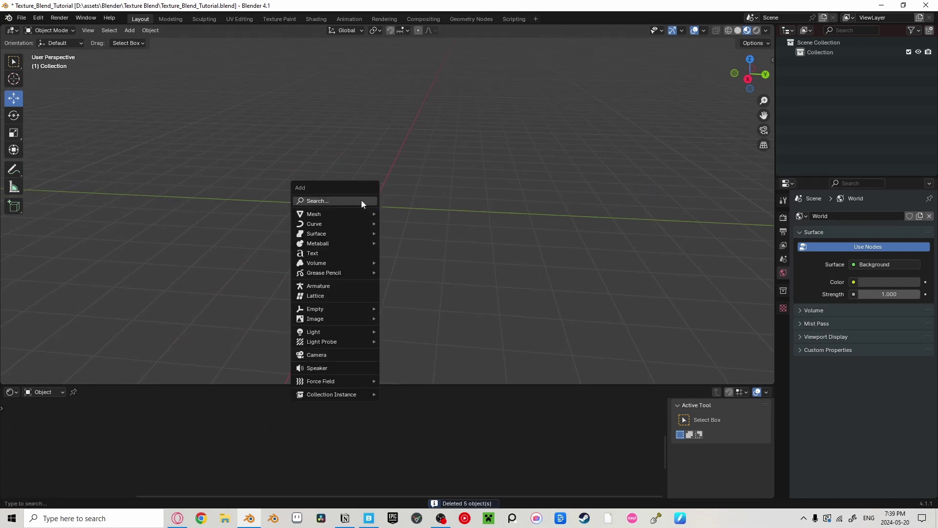
pyautogui.moveTo(366, 213)
pyautogui.click(402, 214)
pyautogui.click(918, 485)
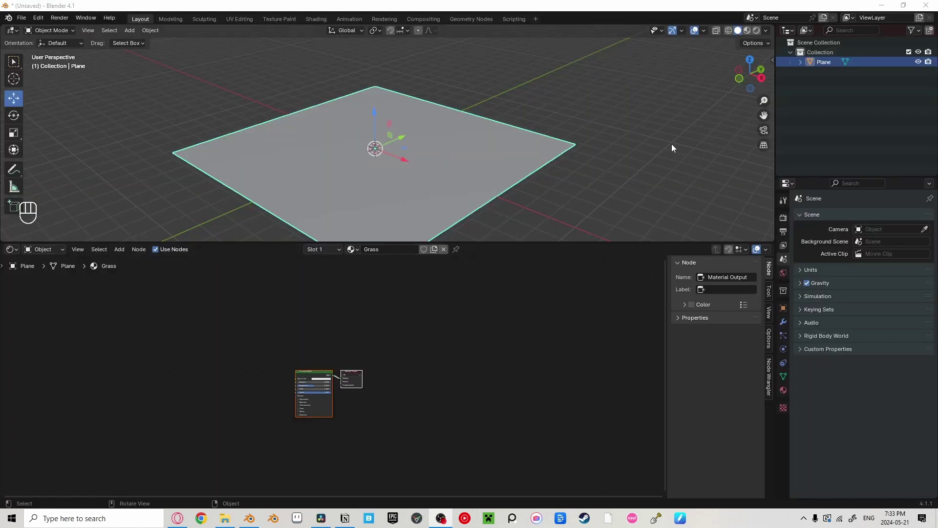
# Step: Load all texture maps from the surface_grass_pe1j3ds0 folder into the plane's Grass material with Node Wrangler's Principled setup, and show the material preview
pyautogui.click(662, 152)
pyautogui.scroll(3, 325, 333)
pyautogui.moveTo(272, 349); pyautogui.dragTo(336, 334, button='middle')
pyautogui.scroll(4, 336, 334)
pyautogui.click(402, 355)
pyautogui.hotkey('ctrl', 'shift', 't')
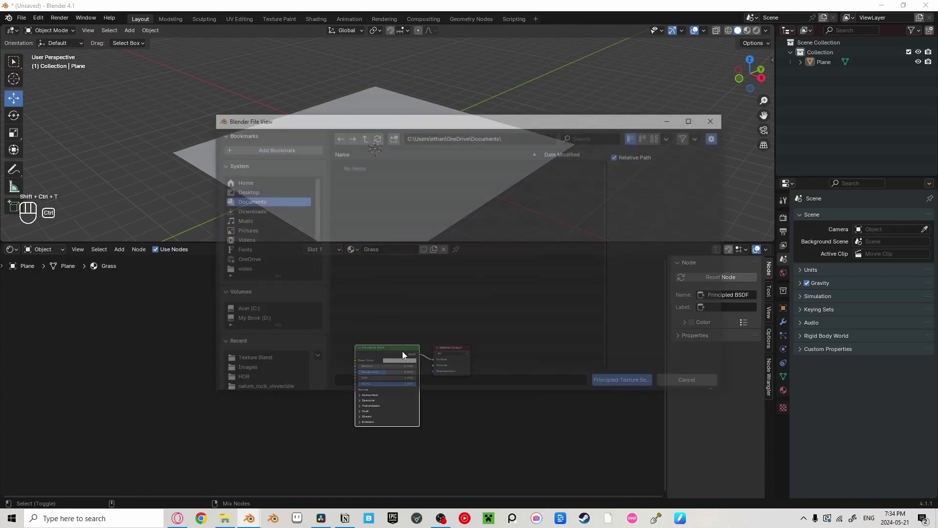
pyautogui.click(253, 321)
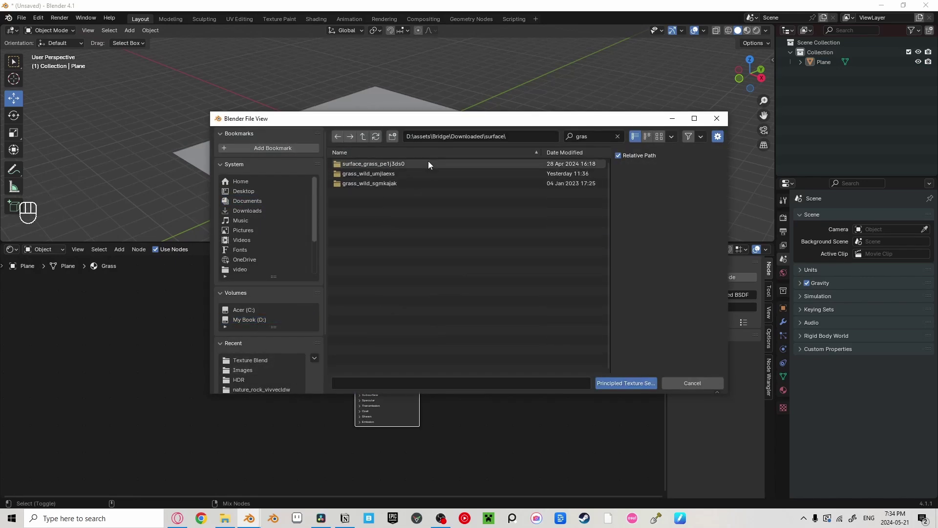
pyautogui.doubleClick(428, 164)
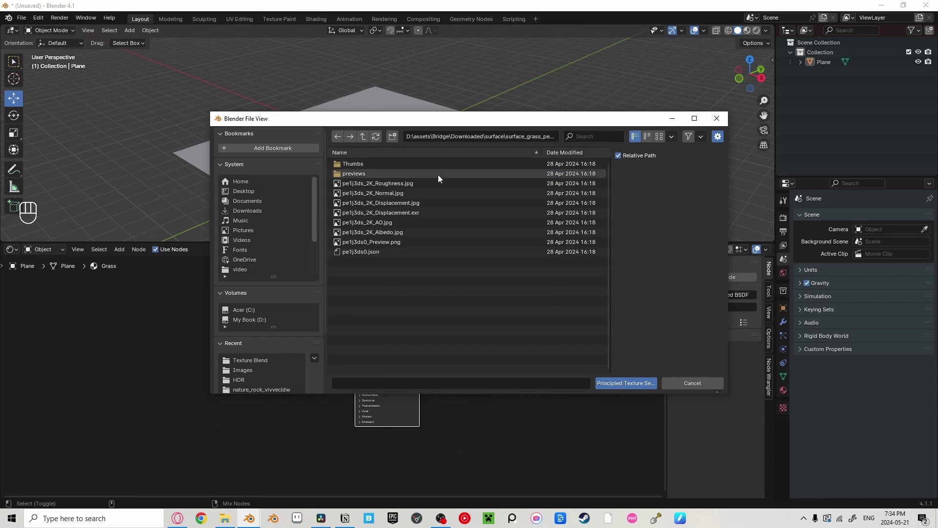
pyautogui.press('a')
pyautogui.click(626, 383)
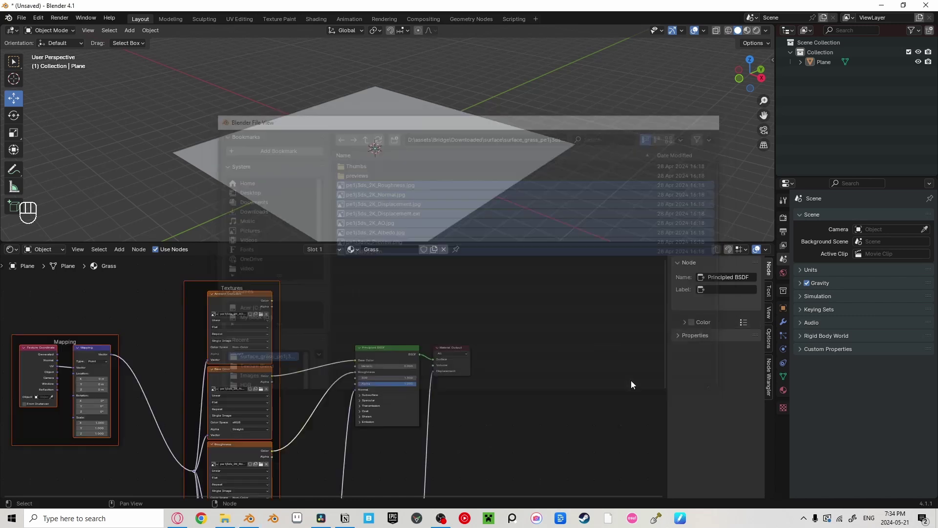
pyautogui.click(746, 32)
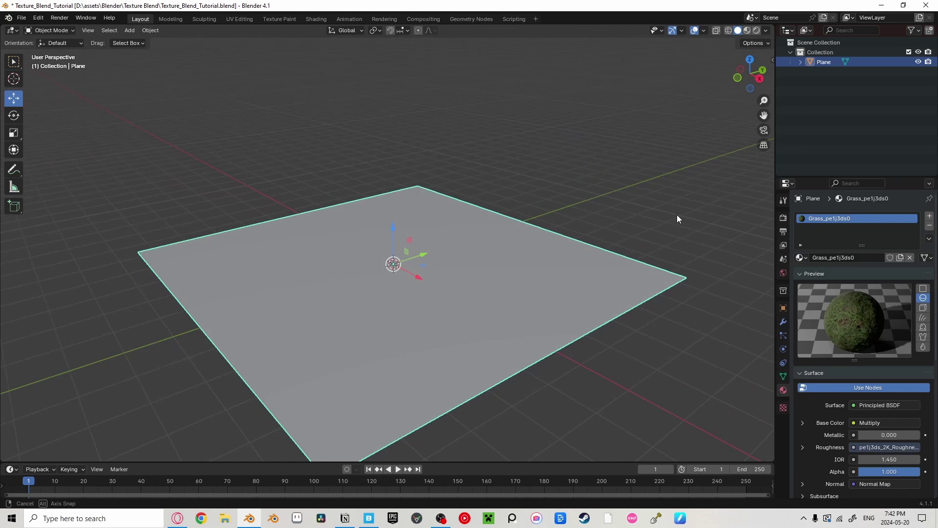
# Step: Examine the albedo and ambient occlusion texture nodes in the plane's grass material
pyautogui.moveTo(677, 215); pyautogui.dragTo(684, 215, button='middle')
pyautogui.keyDown('shift'); pyautogui.moveTo(420, 227); pyautogui.dragTo(518, 223, button='middle'); pyautogui.keyUp('shift')
pyautogui.moveTo(518, 223); pyautogui.dragTo(428, 214, button='middle')
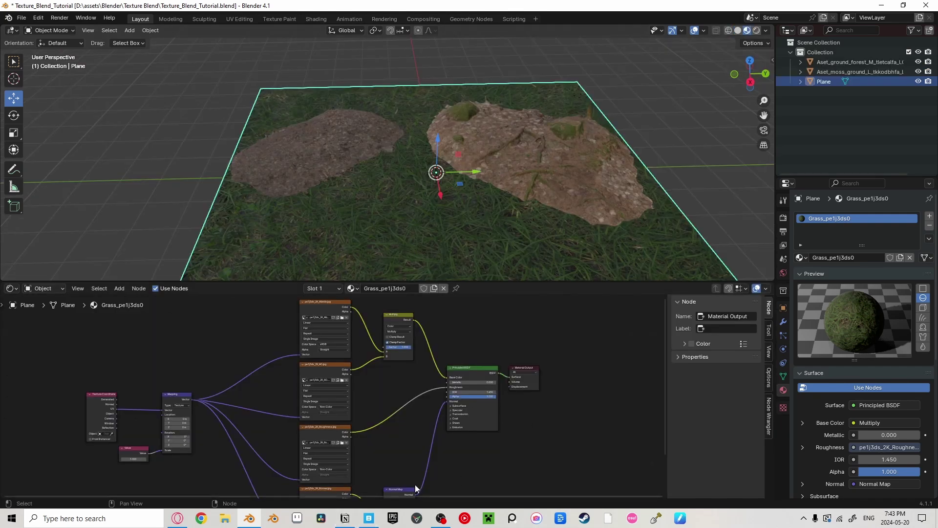
pyautogui.scroll(2, 403, 492)
pyautogui.moveTo(483, 448); pyautogui.dragTo(384, 444, button='middle')
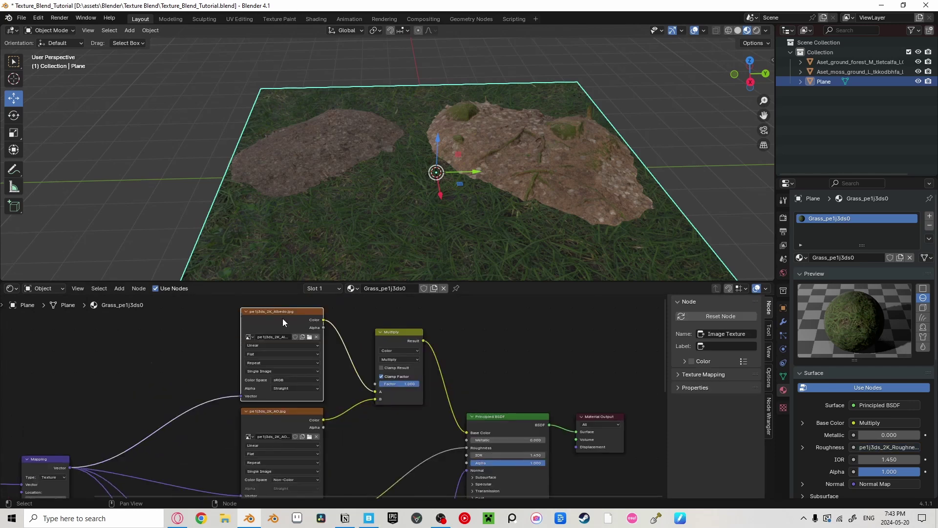
pyautogui.moveTo(280, 316); pyautogui.dragTo(329, 316, button='middle')
pyautogui.click(332, 411)
pyautogui.click(319, 316)
pyautogui.click(320, 400)
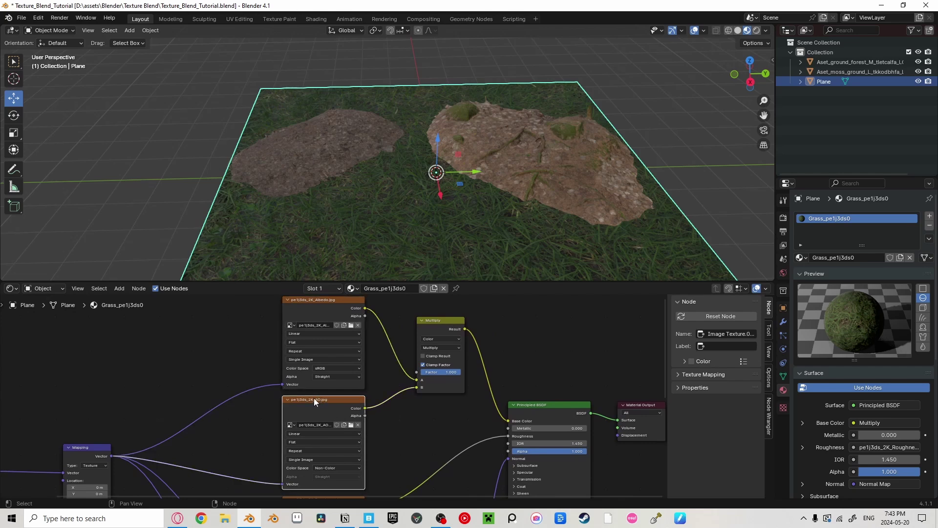
pyautogui.click(244, 350)
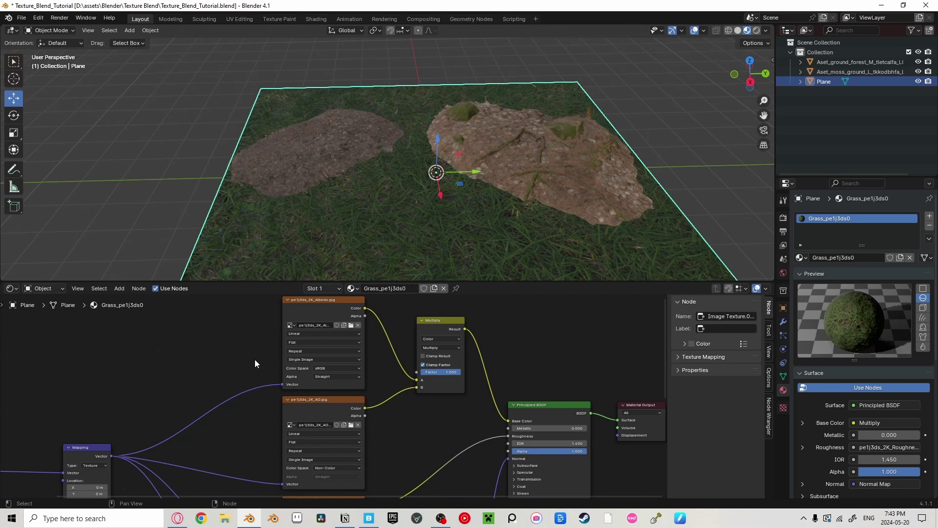
# Step: Preview the pe1j3ds_2K_Roughness.jpg texture on the plane by sending it directly to the material output
pyautogui.moveTo(337, 493); pyautogui.dragTo(371, 405, button='middle')
pyautogui.scroll(2, 372, 413)
pyautogui.click(371, 416)
pyautogui.moveTo(515, 411); pyautogui.dragTo(477, 388, button='middle')
pyautogui.click(320, 381)
pyautogui.moveTo(330, 389); pyautogui.dragTo(321, 392)
pyautogui.keyDown('ctrl'); pyautogui.keyDown('shift'); pyautogui.click(326, 402); pyautogui.keyUp('shift'); pyautogui.keyUp('ctrl')
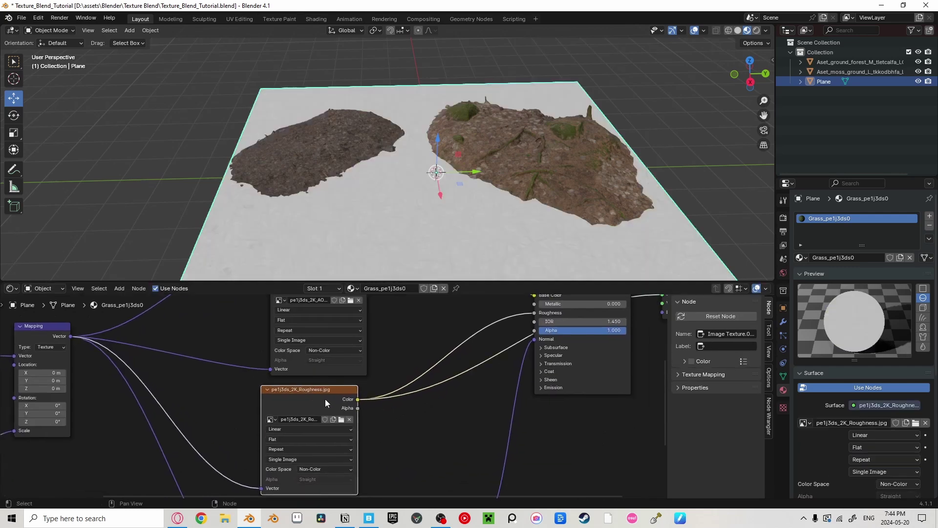
pyautogui.moveTo(325, 402); pyautogui.dragTo(345, 309, button='middle')
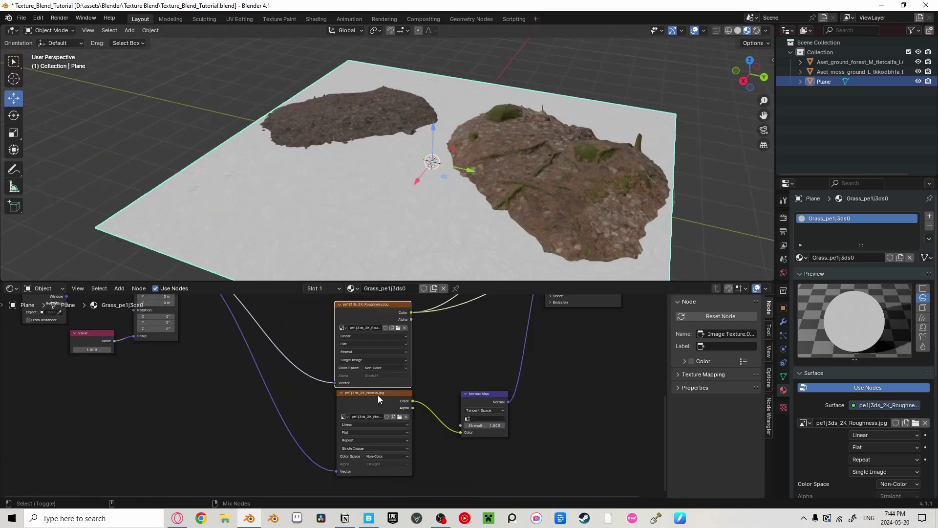
# Step: Preview the pe1j3ds_2K_Normal.jpg texture on the plane and restore the Principled BSDF as the material output
pyautogui.keyDown('ctrl'); pyautogui.keyDown('shift'); pyautogui.click(410, 405); pyautogui.keyUp('shift'); pyautogui.keyUp('ctrl')
pyautogui.moveTo(431, 458); pyautogui.dragTo(353, 467, button='middle')
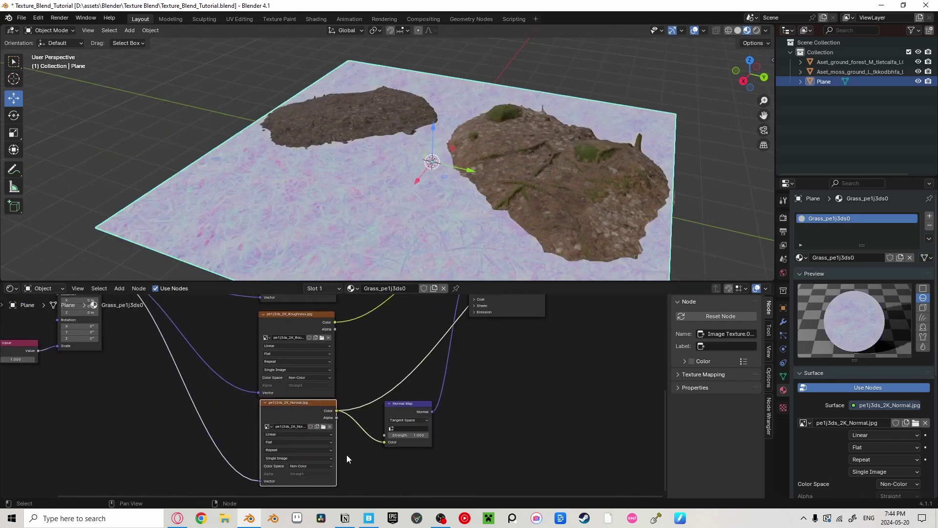
pyautogui.moveTo(557, 312); pyautogui.dragTo(509, 423, button='middle')
pyautogui.scroll(-2, 509, 424)
pyautogui.keyDown('ctrl'); pyautogui.keyDown('shift'); pyautogui.click(442, 345); pyautogui.keyUp('shift'); pyautogui.keyUp('ctrl')
# Step: Adjust the strength of the Normal Map node in the grass material
pyautogui.moveTo(392, 439); pyautogui.dragTo(417, 374, button='middle')
pyautogui.scroll(3, 385, 444)
pyautogui.moveTo(382, 465); pyautogui.dragTo(325, 464)
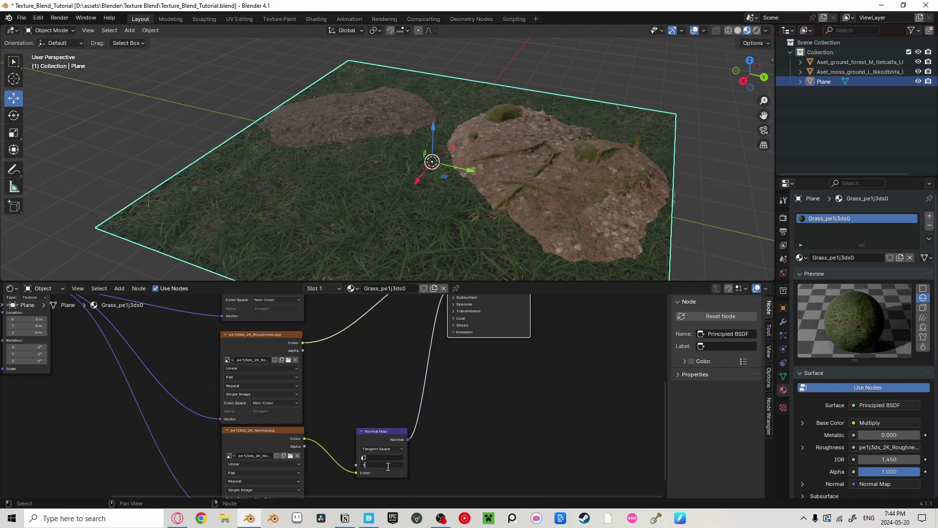
pyautogui.moveTo(370, 413); pyautogui.dragTo(394, 467, button='middle')
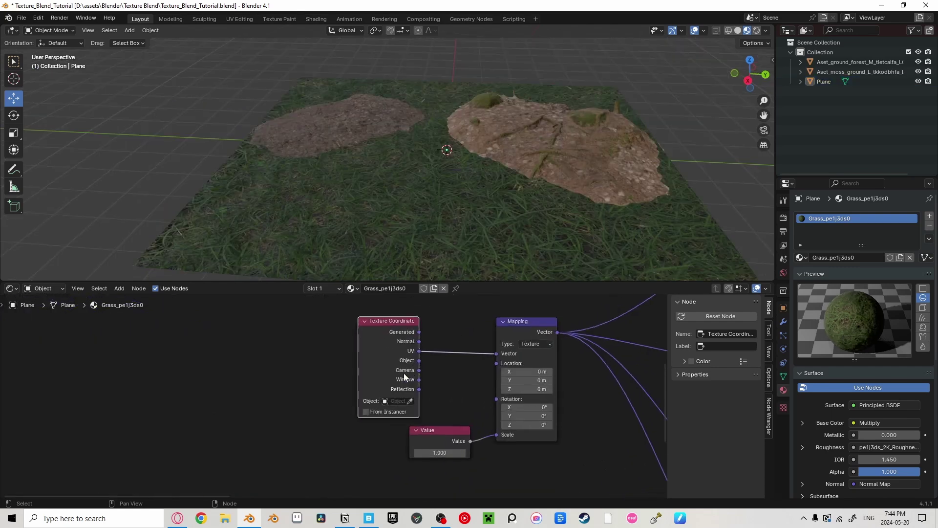
# Step: Add a UV sphere and move it off the plane to the empty area beyond the brown ground mound
pyautogui.scroll(-3, 405, 362)
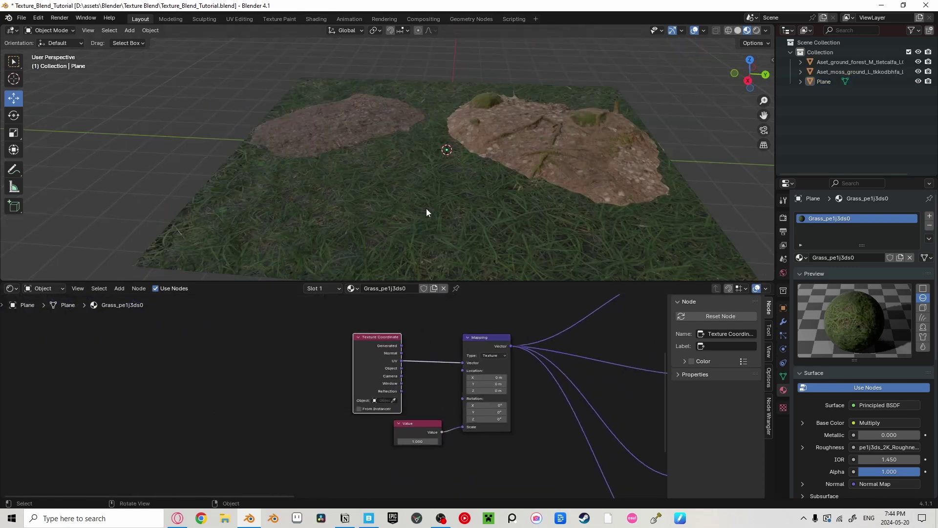
pyautogui.moveTo(421, 189); pyautogui.dragTo(406, 184, button='middle')
pyautogui.hotkey('shift', 'a')
pyautogui.moveTo(406, 198)
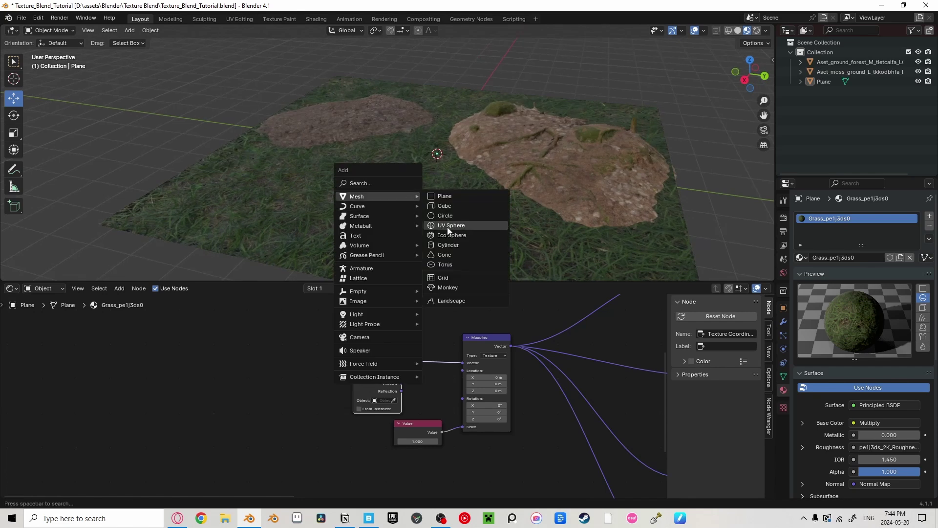
pyautogui.click(460, 244)
pyautogui.scroll(-3, 457, 203)
pyautogui.moveTo(435, 157); pyautogui.dragTo(271, 134)
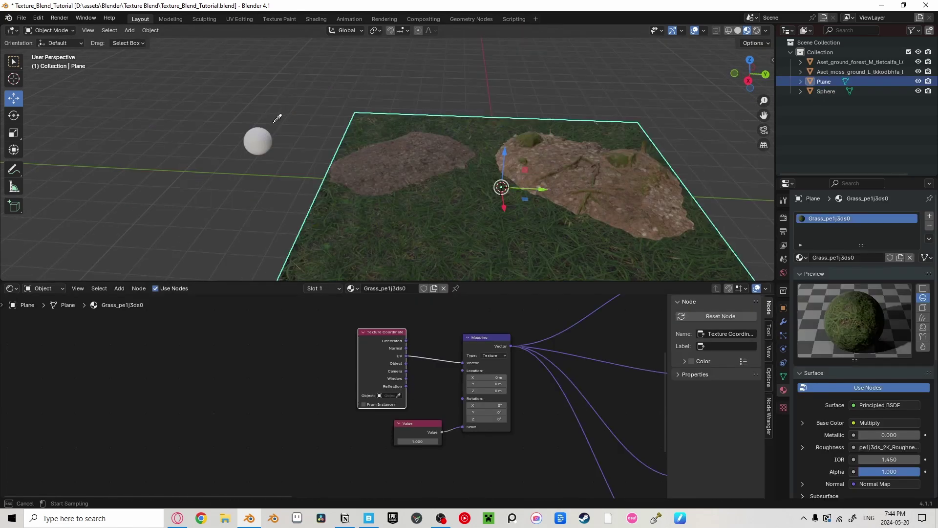
# Step: Set the sphere as the Texture Coordinate node's object and connect its Object output to the Mapping node's Vector input
pyautogui.click(267, 134)
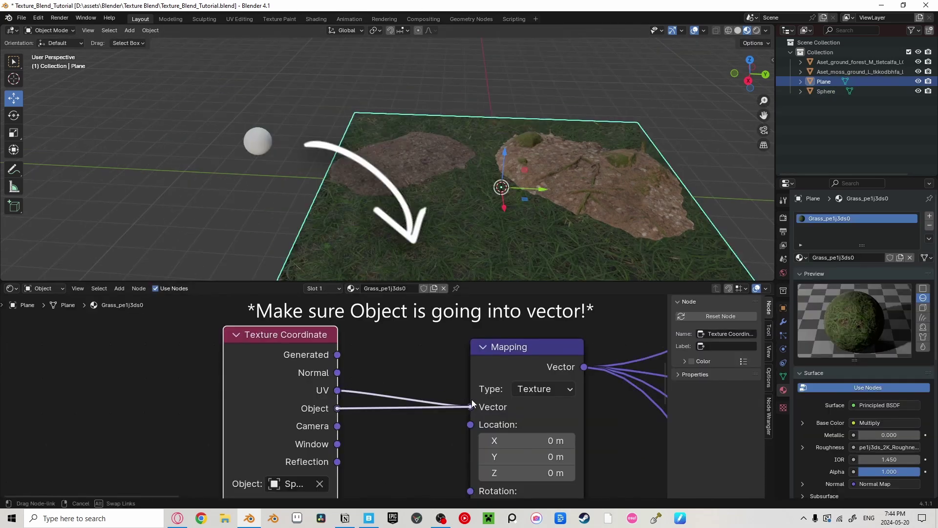
pyautogui.moveTo(471, 400); pyautogui.dragTo(471, 401)
pyautogui.scroll(6, 411, 205)
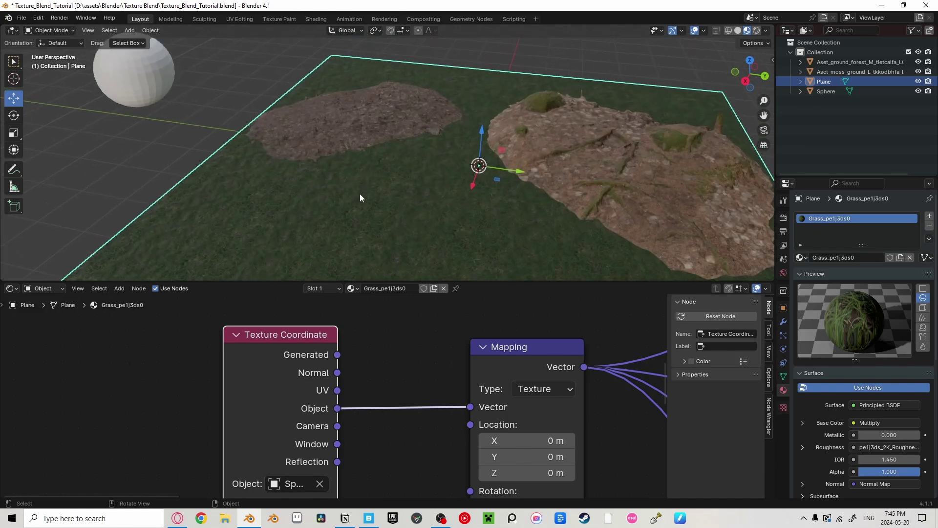
pyautogui.click(387, 110)
pyautogui.hotkey('alt', 'a')
pyautogui.moveTo(379, 139); pyautogui.dragTo(460, 180, button='middle')
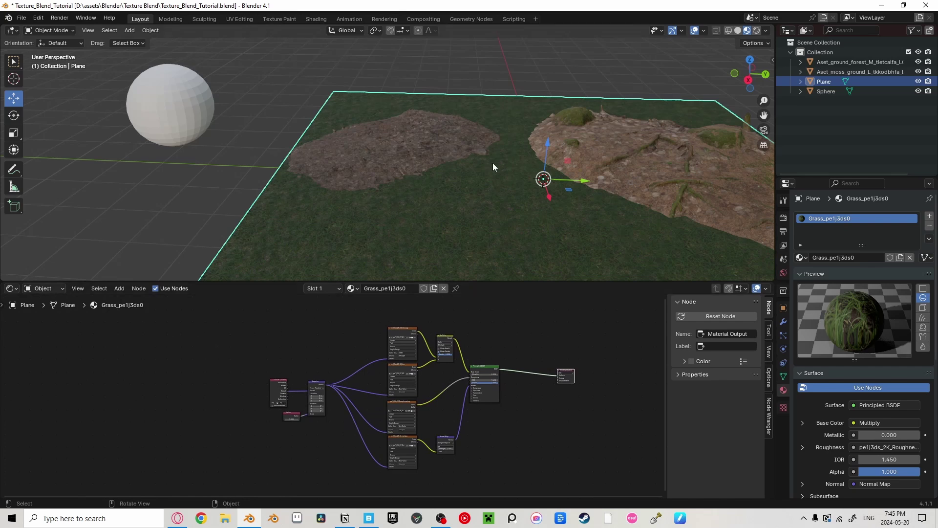
# Step: Combine all grass material nodes except the Material Output into a node group
pyautogui.moveTo(246, 344); pyautogui.dragTo(485, 467)
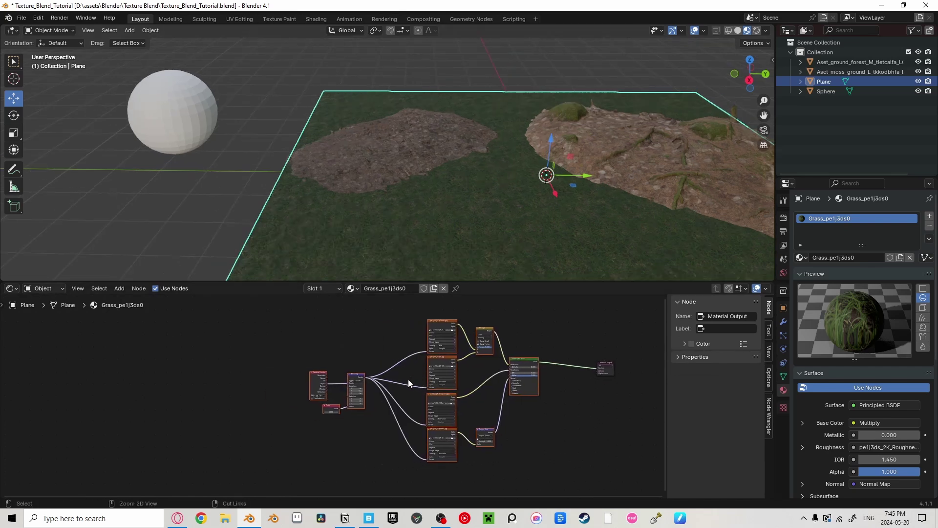
pyautogui.hotkey('ctrl', 'g')
pyautogui.click(422, 409)
pyautogui.scroll(1, 421, 410)
pyautogui.moveTo(442, 402); pyautogui.dragTo(435, 369, button='middle')
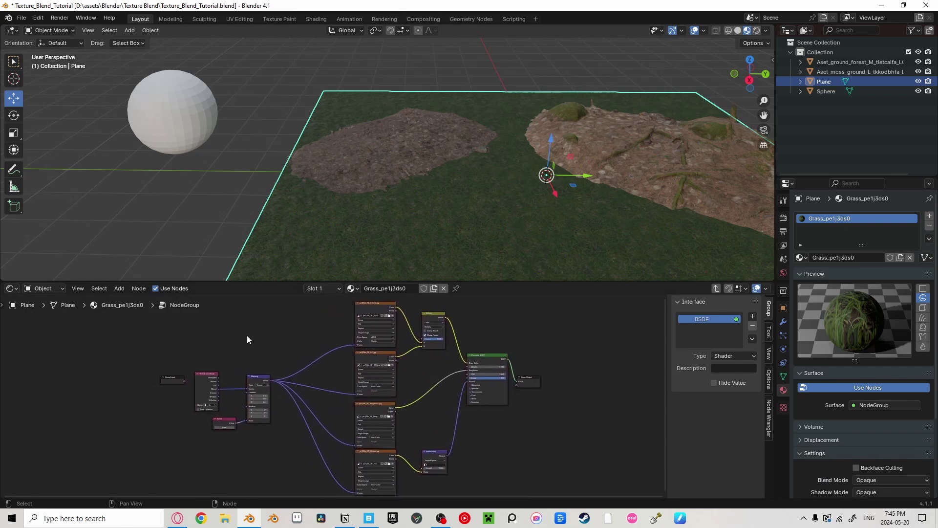
# Step: Leave the node group, place it beside the Material Output, and name it Grass
pyautogui.press('Tab')
pyautogui.press('g')
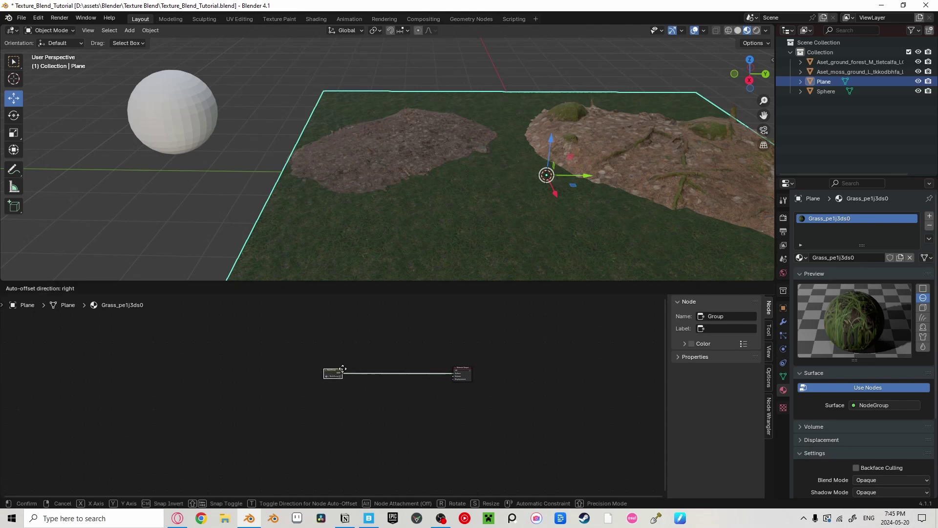
pyautogui.click(426, 373)
pyautogui.scroll(5, 448, 390)
pyautogui.moveTo(448, 390); pyautogui.dragTo(316, 404, button='middle')
pyautogui.scroll(8, 316, 404)
pyautogui.click(353, 392)
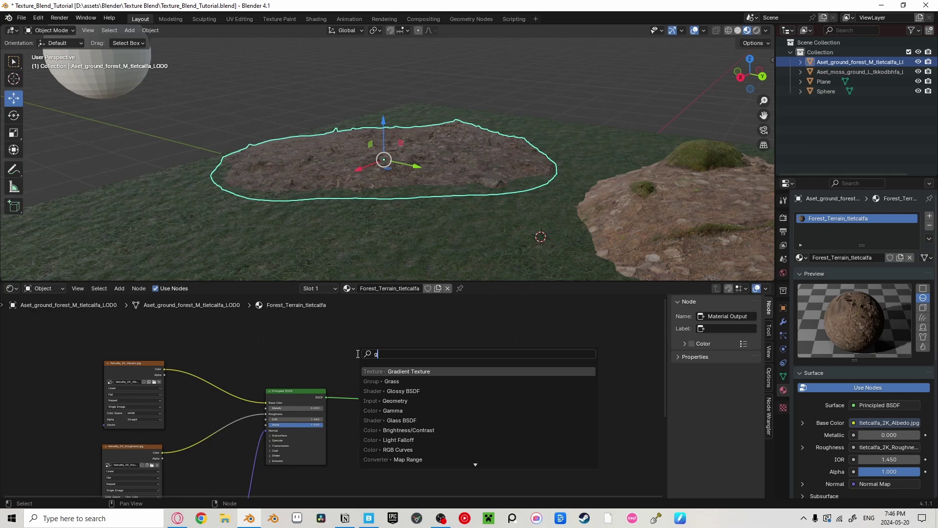
# Step: Add the Grass node group to the Forest_Terrain material above the Principled BSDF
pyautogui.write('ra')
pyautogui.click(409, 367)
pyautogui.click(345, 367)
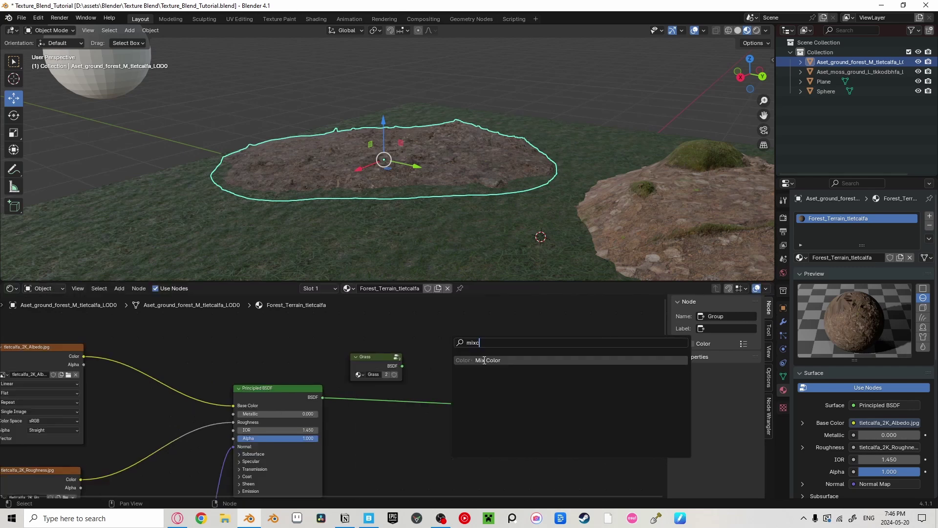
# Step: Insert a Mix Shader between the Principled BSDF and Material Output, with the Grass group feeding its first shader input
pyautogui.press('BackSpace')
pyautogui.click(494, 379)
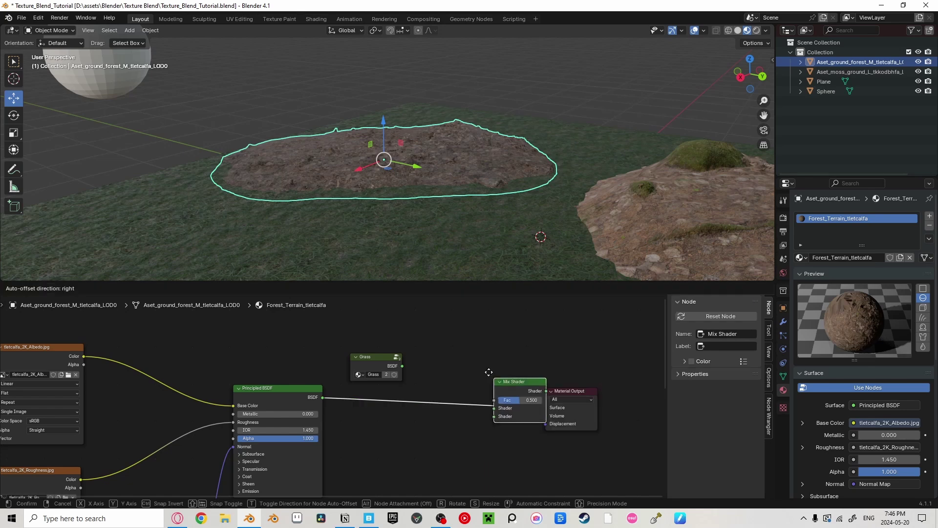
pyautogui.click(464, 370)
pyautogui.moveTo(402, 365); pyautogui.dragTo(463, 399)
pyautogui.moveTo(386, 363); pyautogui.dragTo(384, 373)
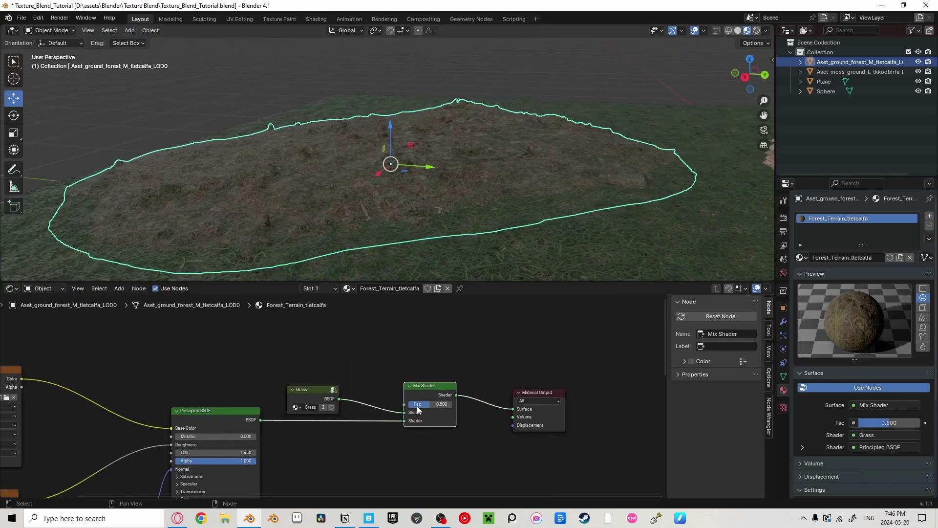
# Step: Set the Mix Shader's factor to 1.000 to check the blend between grass and ground on the mound
pyautogui.scroll(-2, 430, 249)
pyautogui.moveTo(438, 407); pyautogui.dragTo(457, 408)
pyautogui.moveTo(450, 183); pyautogui.dragTo(362, 193, button='middle')
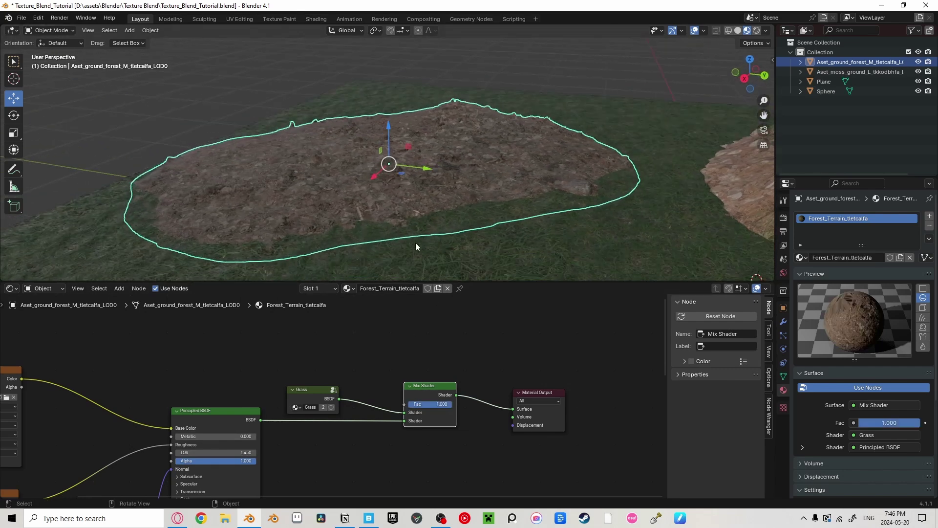
pyautogui.moveTo(441, 226)
pyautogui.mouseDown(button='middle')
pyautogui.moveTo(392, 219)
pyautogui.moveTo(440, 219)
pyautogui.mouseUp(button='middle')
pyautogui.scroll(-3, 504, 423)
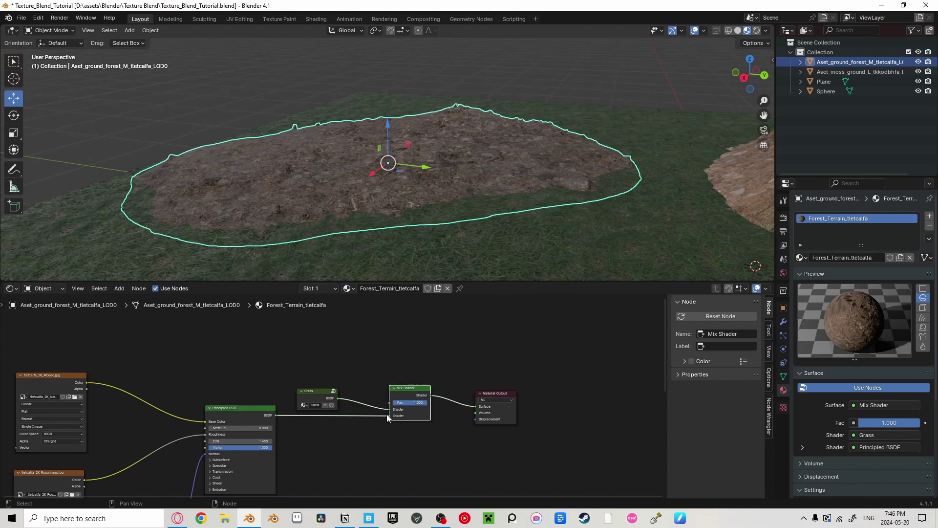
pyautogui.click(384, 418)
pyautogui.moveTo(425, 408); pyautogui.dragTo(433, 409, button='middle')
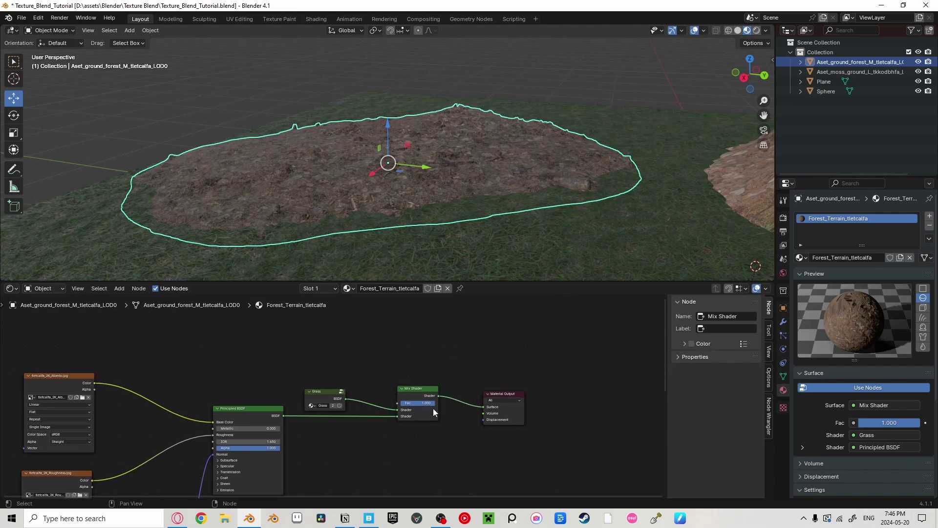
# Step: Add a Color Ramp fed by the Gradient Texture and connect its Color output to the Mix Shader's factor
pyautogui.scroll(-3, 421, 233)
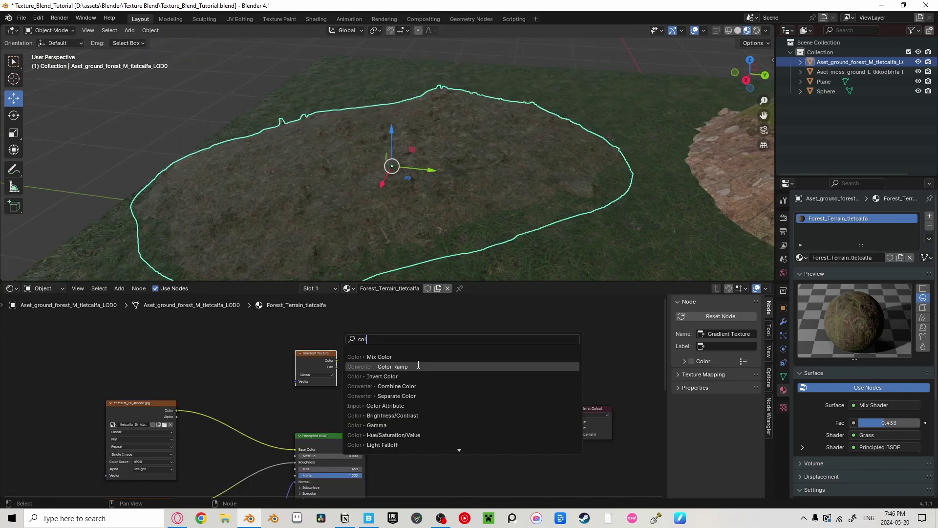
pyautogui.click(385, 363)
pyautogui.click(379, 338)
pyautogui.moveTo(336, 360); pyautogui.dragTo(385, 395)
pyautogui.moveTo(455, 350); pyautogui.dragTo(485, 343)
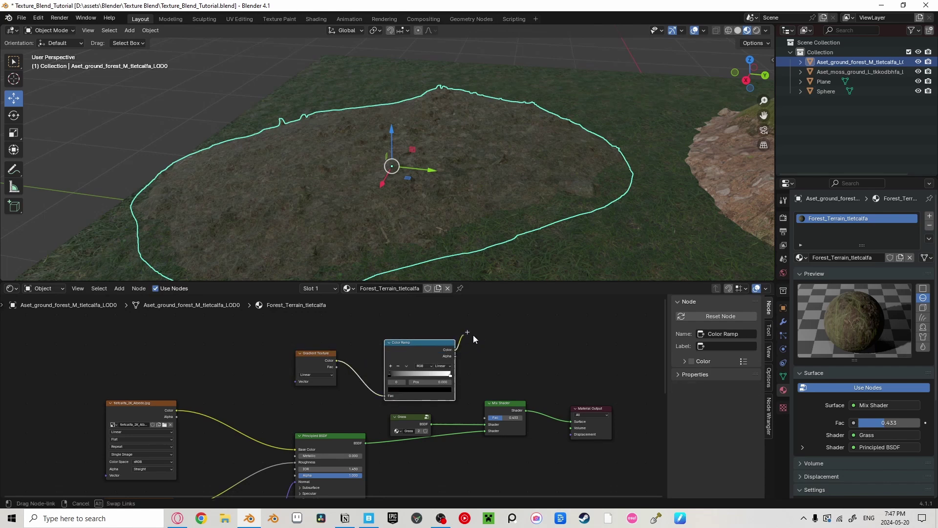
pyautogui.moveTo(491, 419); pyautogui.dragTo(489, 418)
pyautogui.moveTo(506, 405); pyautogui.dragTo(513, 405)
pyautogui.moveTo(422, 346); pyautogui.dragTo(413, 343)
pyautogui.moveTo(345, 342); pyautogui.dragTo(358, 344, button='middle')
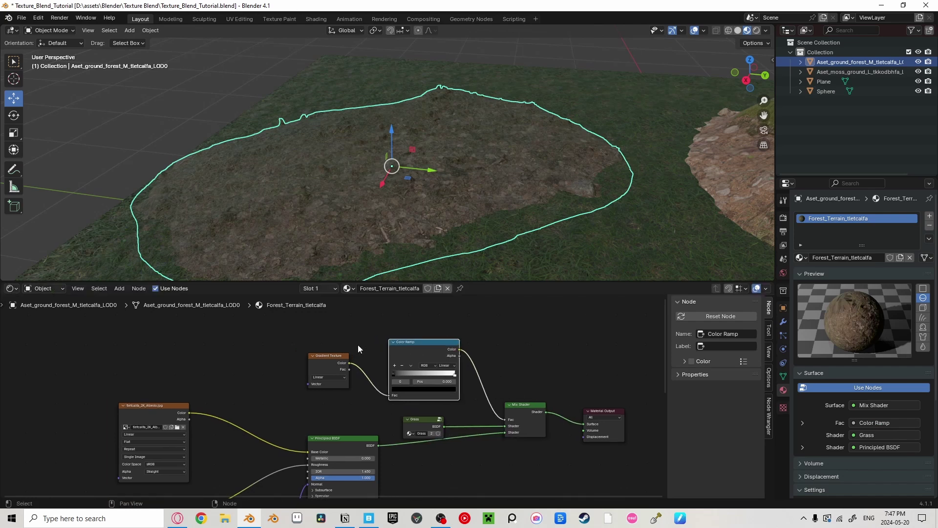
# Step: Preview the Color Ramp on the mound and move its black stop to 0.368
pyautogui.keyDown('ctrl'); pyautogui.keyDown('shift'); pyautogui.click(447, 358); pyautogui.keyUp('shift'); pyautogui.keyUp('ctrl')
pyautogui.moveTo(519, 175); pyautogui.dragTo(391, 350, button='middle')
pyautogui.moveTo(393, 375); pyautogui.dragTo(413, 174)
pyautogui.moveTo(413, 175); pyautogui.dragTo(464, 189, button='middle')
pyautogui.scroll(-5, 464, 191)
pyautogui.moveTo(322, 210); pyautogui.dragTo(406, 188, button='middle')
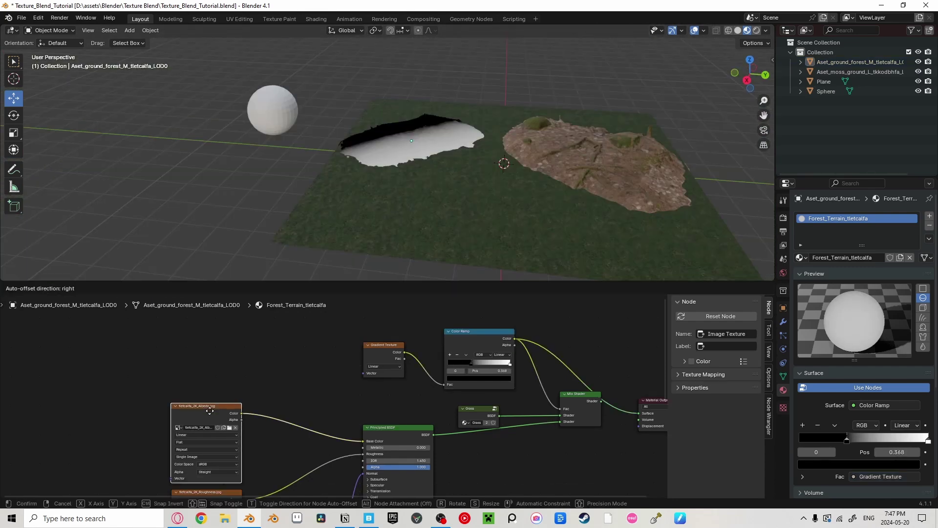
# Step: Add Mapping and Texture Coordinate nodes to the Gradient Texture, with the cube as the coordinate object
pyautogui.moveTo(210, 411); pyautogui.dragTo(210, 414)
pyautogui.moveTo(399, 351); pyautogui.dragTo(472, 365, button='middle')
pyautogui.hotkey('ctrl', 't')
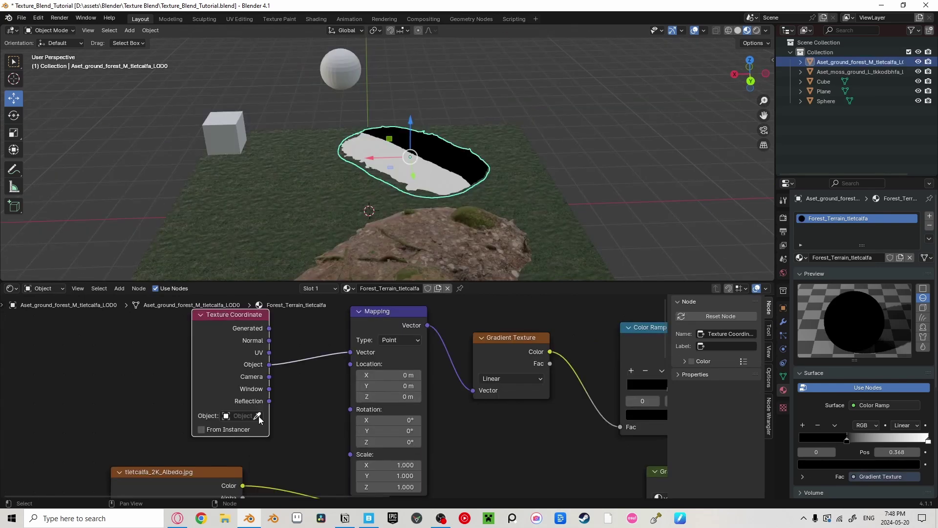
pyautogui.click(258, 416)
pyautogui.click(225, 133)
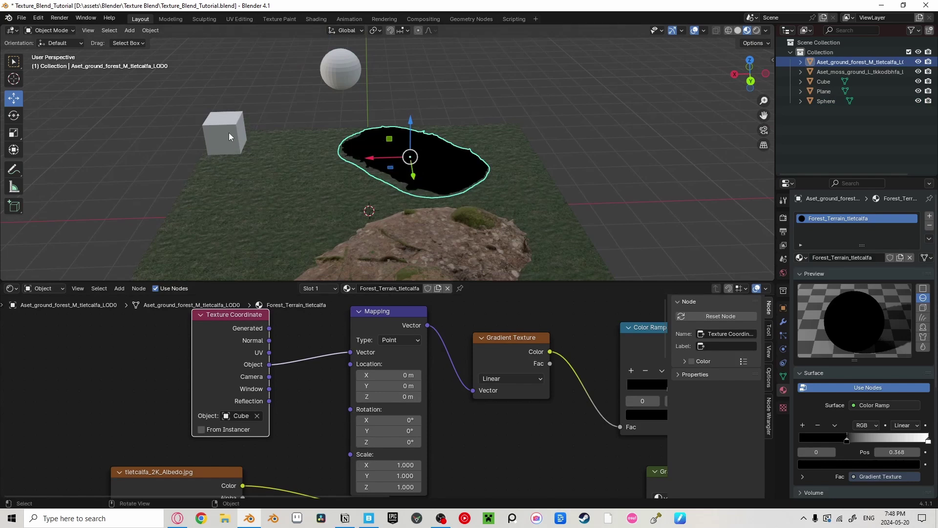
# Step: Move the cube along the global X axis past the mound and back beside it to shift the gradient
pyautogui.click(229, 133)
pyautogui.moveTo(229, 133); pyautogui.dragTo(386, 143, button='middle')
pyautogui.press('g')
pyautogui.press('x')
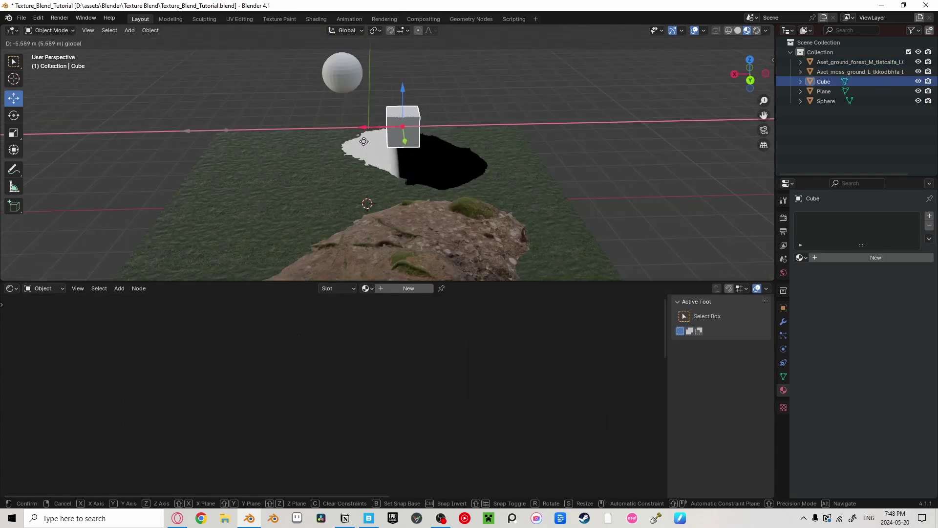
pyautogui.moveTo(391, 138); pyautogui.dragTo(271, 140)
# Step: Rotate the cube about the global Y axis and lower it along Z until it sits partly in the plane
pyautogui.press('r')
pyautogui.press('x')
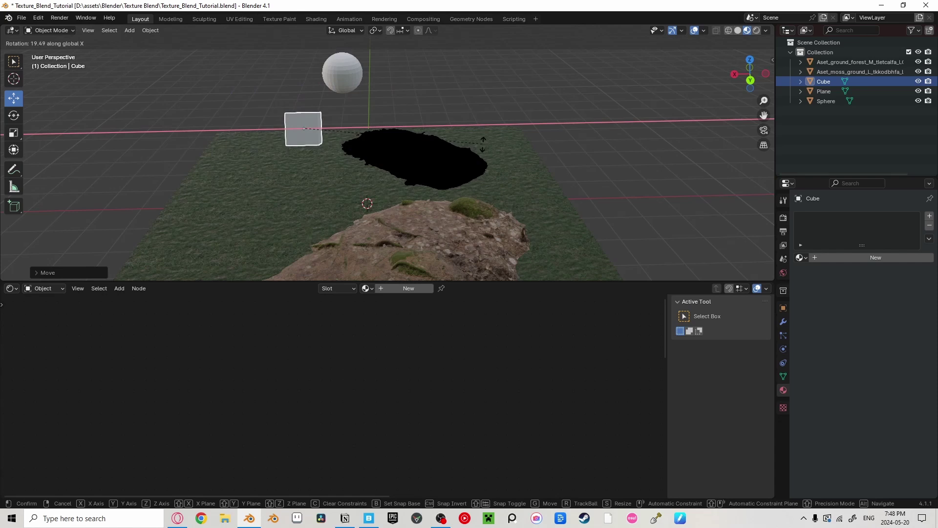
pyautogui.press('y')
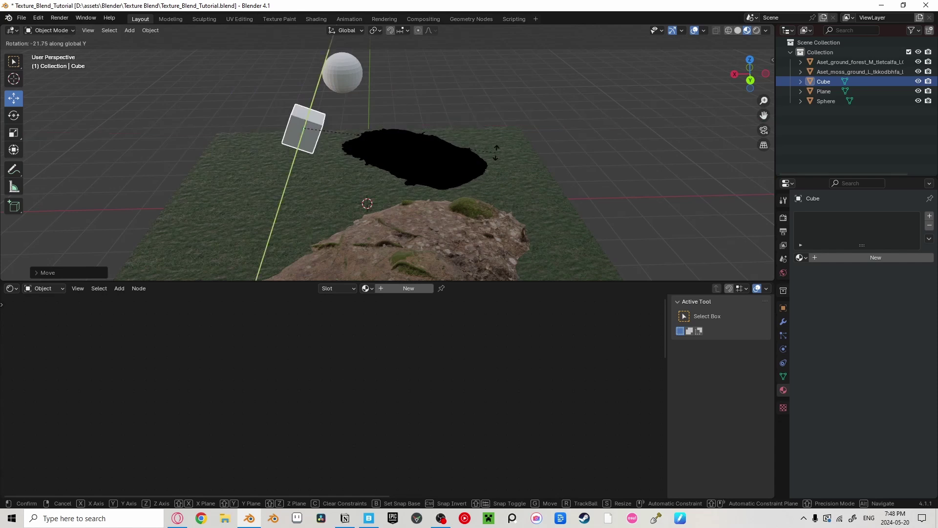
pyautogui.press('Return')
pyautogui.moveTo(379, 151); pyautogui.dragTo(435, 154, button='middle')
pyautogui.moveTo(294, 120); pyautogui.dragTo(292, 177)
pyautogui.click(293, 177)
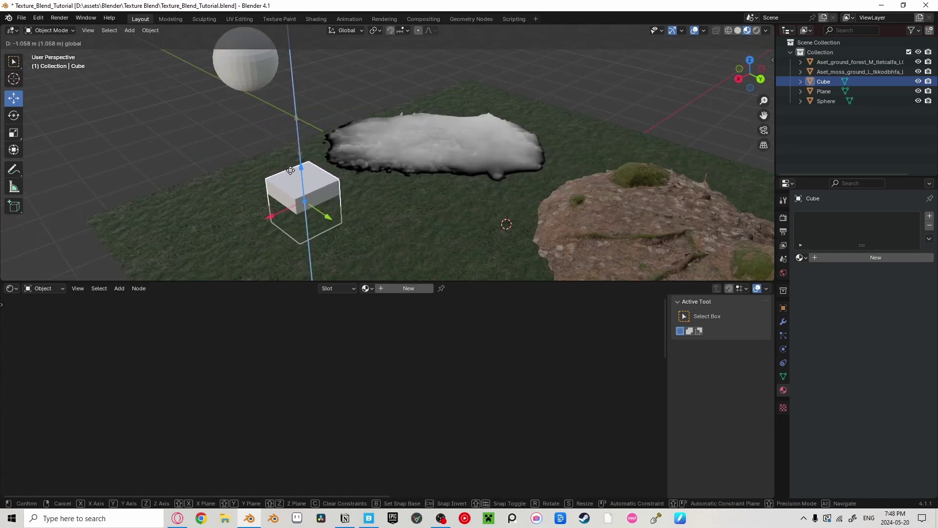
# Step: Select the forest ground mound and restore its Mix Shader as the material output
pyautogui.click(423, 163)
pyautogui.scroll(2, 423, 163)
pyautogui.keyDown('ctrl'); pyautogui.keyDown('shift'); pyautogui.click(482, 406); pyautogui.keyUp('shift'); pyautogui.keyUp('ctrl')
pyautogui.moveTo(503, 196); pyautogui.dragTo(474, 209, button='middle')
pyautogui.hotkey('alt', 'a')
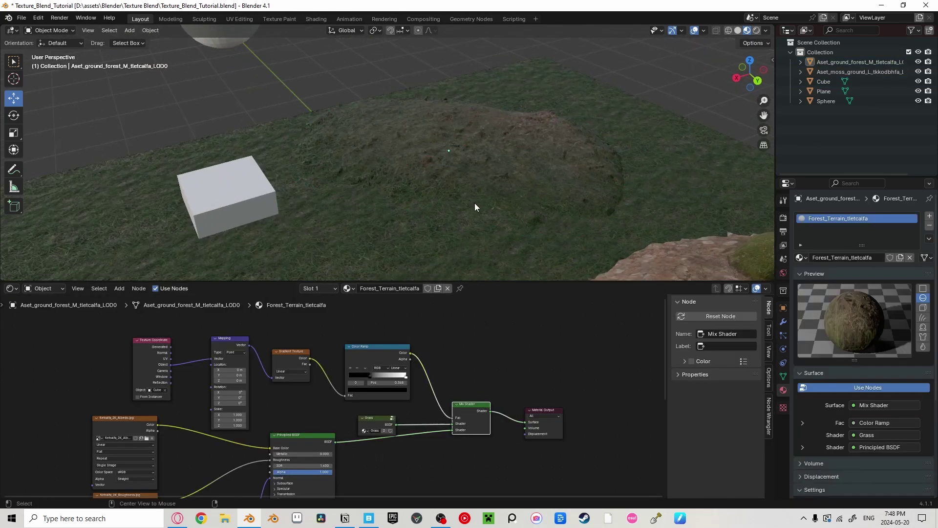
# Step: Move the gradient Color Ramp's black and white stops close together to sharpen the grass transition
pyautogui.scroll(2, 474, 210)
pyautogui.scroll(1, 389, 375)
pyautogui.moveTo(375, 365); pyautogui.dragTo(338, 369)
pyautogui.moveTo(403, 369)
pyautogui.mouseDown()
pyautogui.moveTo(365, 373)
pyautogui.moveTo(378, 370)
pyautogui.mouseUp()
pyautogui.scroll(-5, 481, 204)
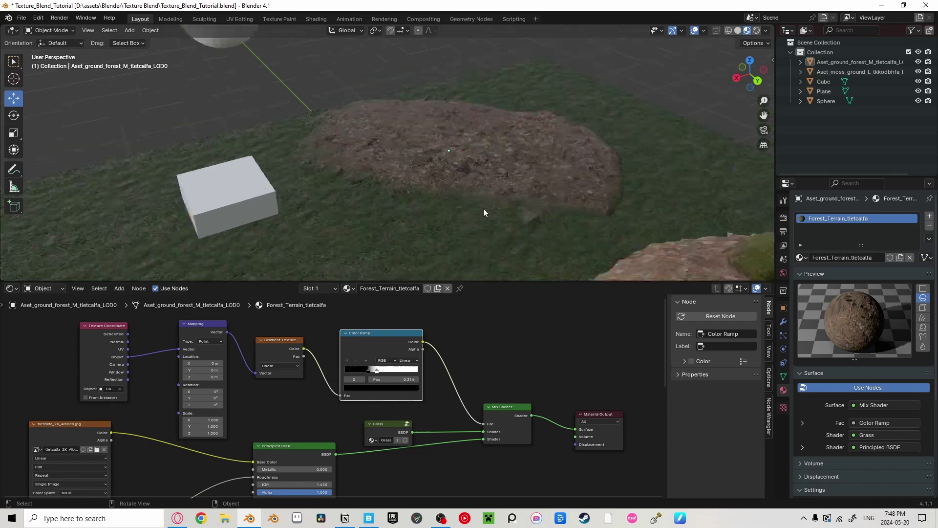
# Step: Move the gradient mask nodes down closer to the shader nodes
pyautogui.moveTo(407, 360); pyautogui.dragTo(420, 393, button='middle')
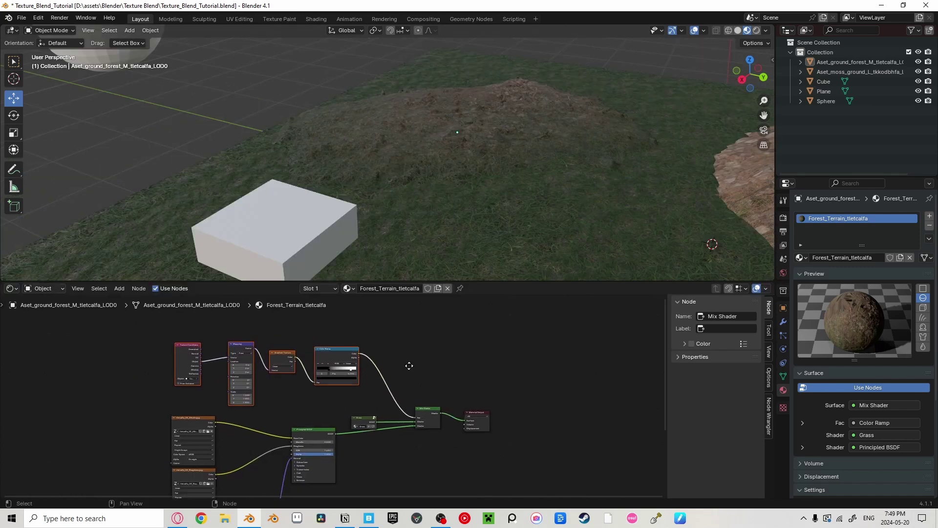
pyautogui.click(321, 369)
pyautogui.moveTo(285, 362); pyautogui.dragTo(352, 403)
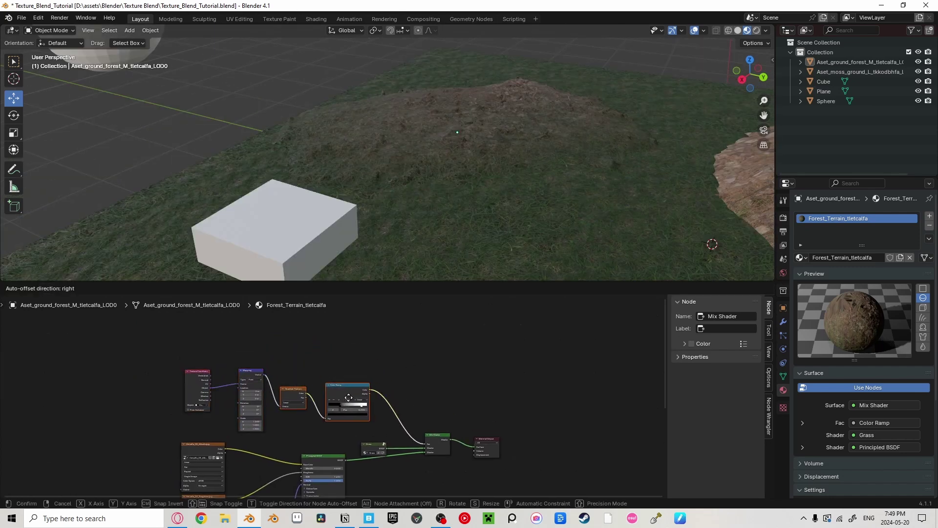
# Step: Insert a Mix Color node between the Color Ramp and the Mix Shader's factor
pyautogui.scroll(3, 426, 392)
pyautogui.hotkey('shift', 'a')
pyautogui.click(370, 361)
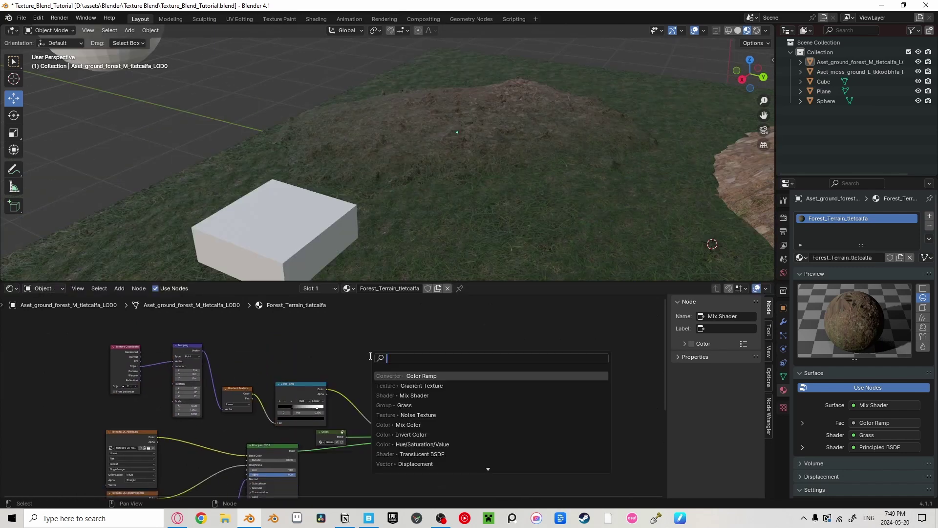
pyautogui.write('mi')
pyautogui.click(406, 385)
pyautogui.click(316, 382)
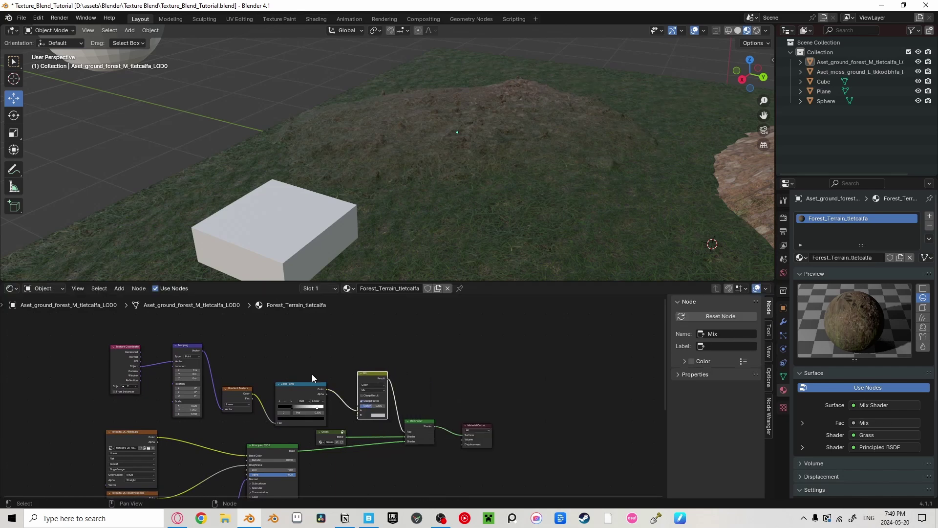
pyautogui.click(454, 374)
# Step: Duplicate the Color Ramp, connect the copy to the color Mix node's Factor, and set the blend mode to Subtract
pyautogui.moveTo(445, 355)
pyautogui.mouseDown(button='middle')
pyautogui.moveTo(531, 360)
pyautogui.moveTo(429, 363)
pyautogui.mouseUp(button='middle')
pyautogui.scroll(5, 503, 383)
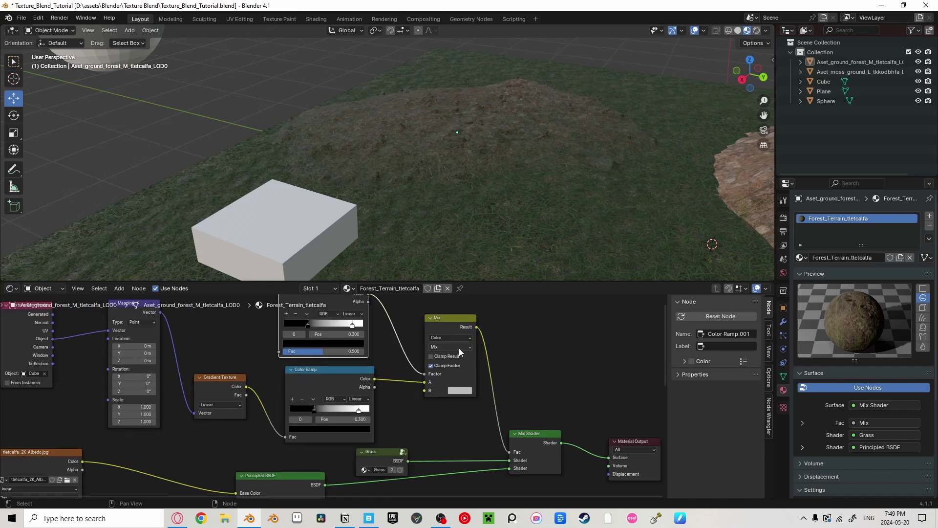
pyautogui.click(459, 348)
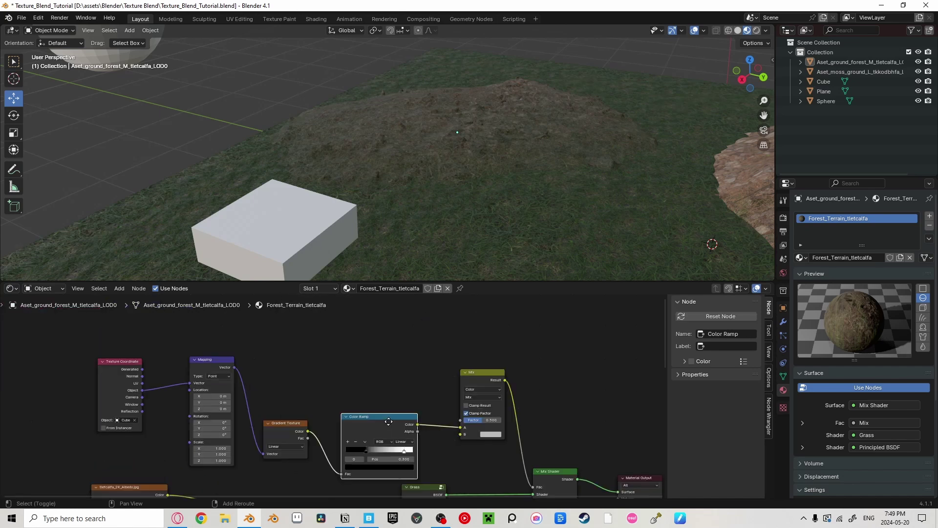
pyautogui.hotkey('shift', 'd')
pyautogui.click(383, 351)
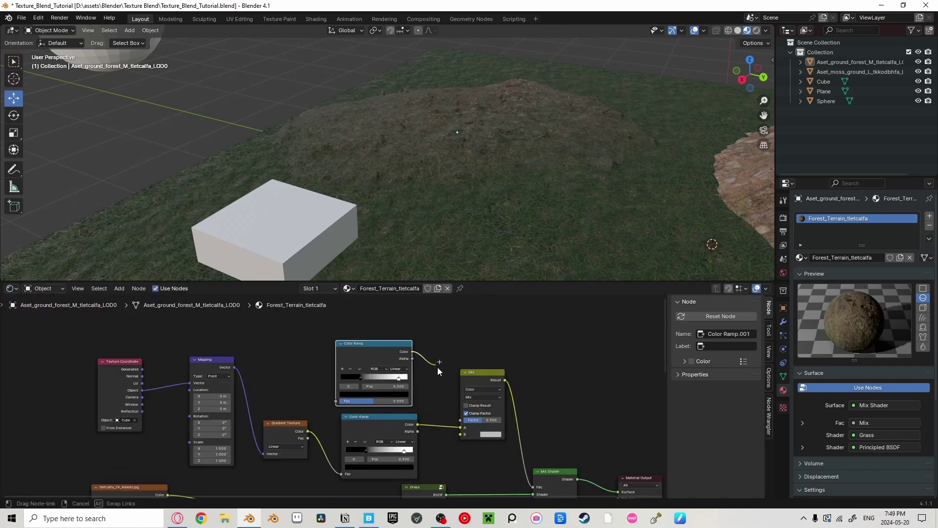
pyautogui.moveTo(461, 419); pyautogui.dragTo(461, 419)
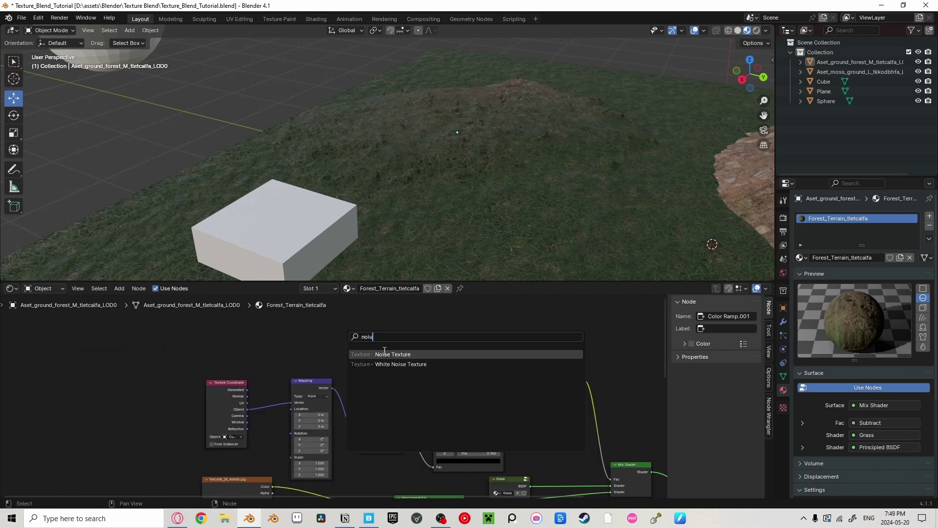
# Step: Add a Noise Texture, connect its Color output to the duplicated Color Ramp, and preview that ramp on the mound
pyautogui.press('Return')
pyautogui.click(365, 326)
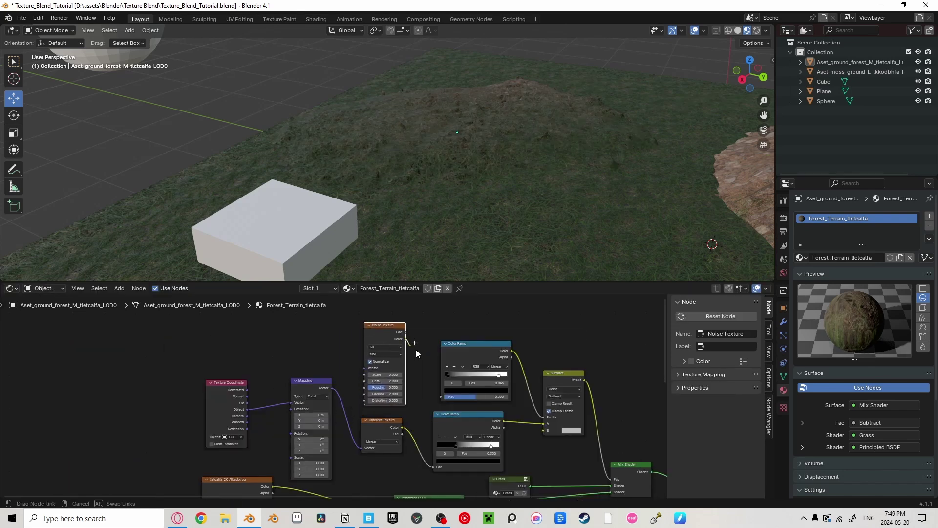
pyautogui.moveTo(439, 394); pyautogui.dragTo(442, 396)
pyautogui.scroll(2, 403, 392)
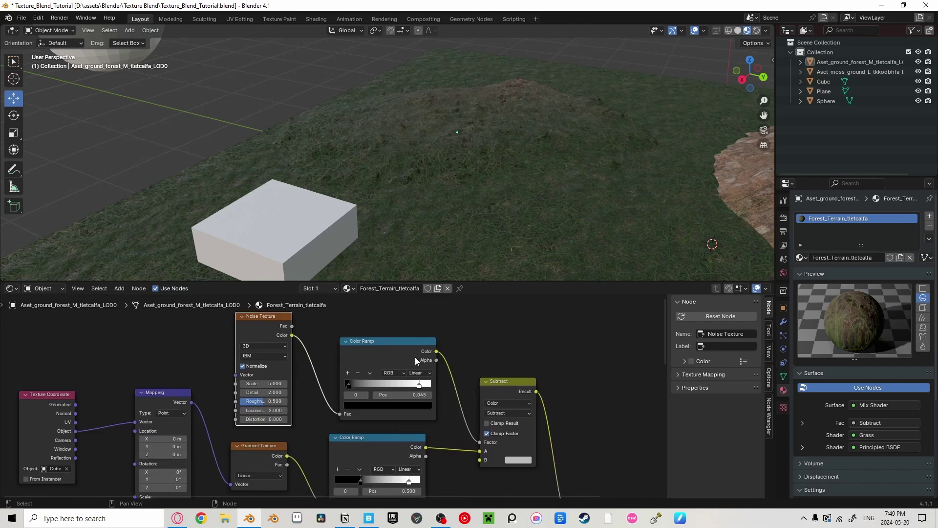
pyautogui.keyDown('ctrl'); pyautogui.keyDown('shift'); pyautogui.click(404, 347); pyautogui.keyUp('shift'); pyautogui.keyUp('ctrl')
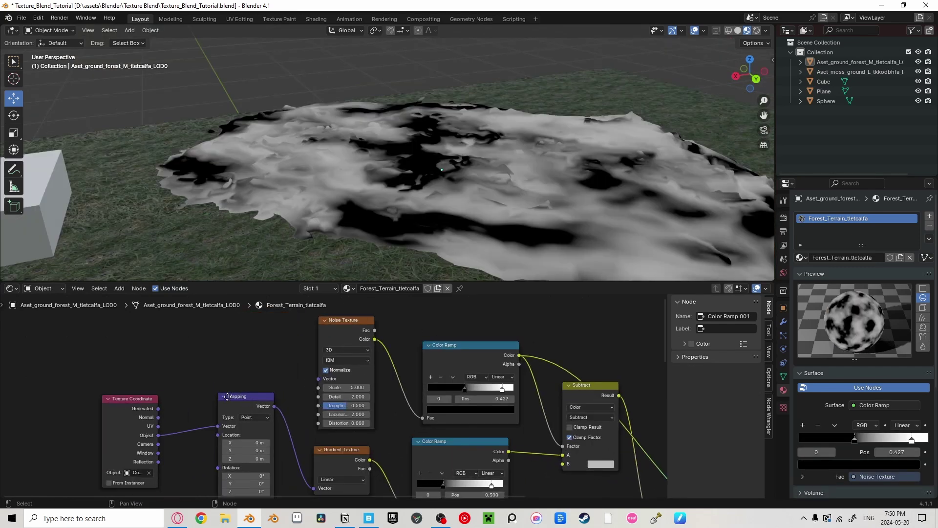
# Step: Connect the Mapping node's Vector output to the Noise Texture's Vector input
pyautogui.moveTo(227, 396); pyautogui.dragTo(210, 395)
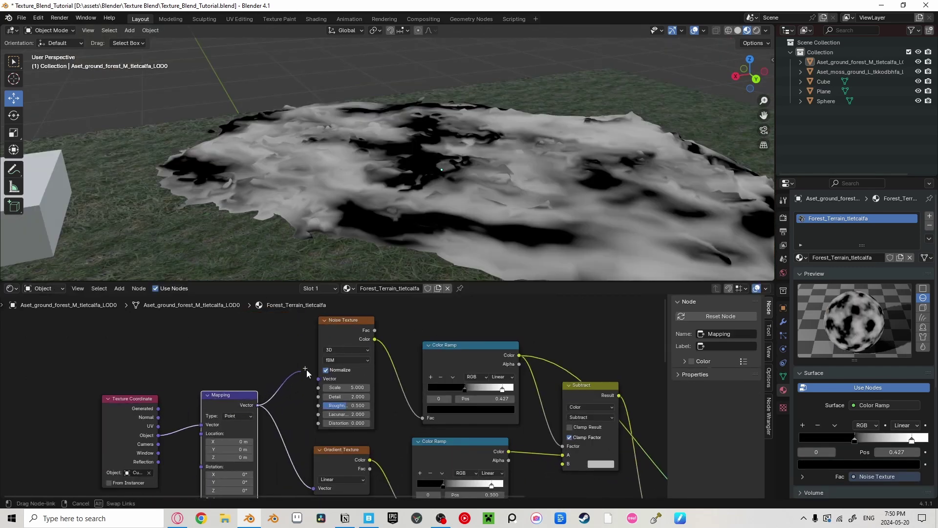
pyautogui.moveTo(347, 375); pyautogui.dragTo(317, 387)
pyautogui.click(244, 397)
pyautogui.scroll(2, 334, 396)
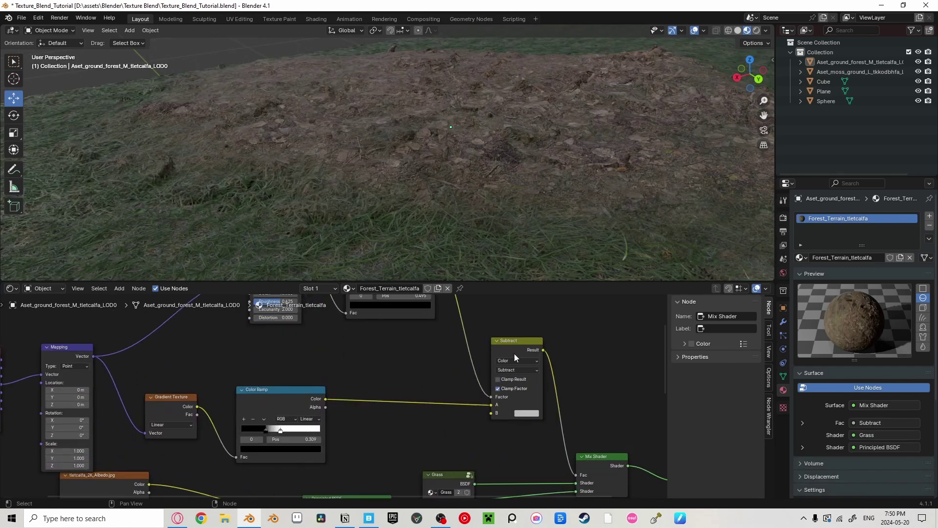
# Step: Duplicate the Subtract node and insert the copy between the gradient's Color Ramp and the original's A input
pyautogui.click(504, 370)
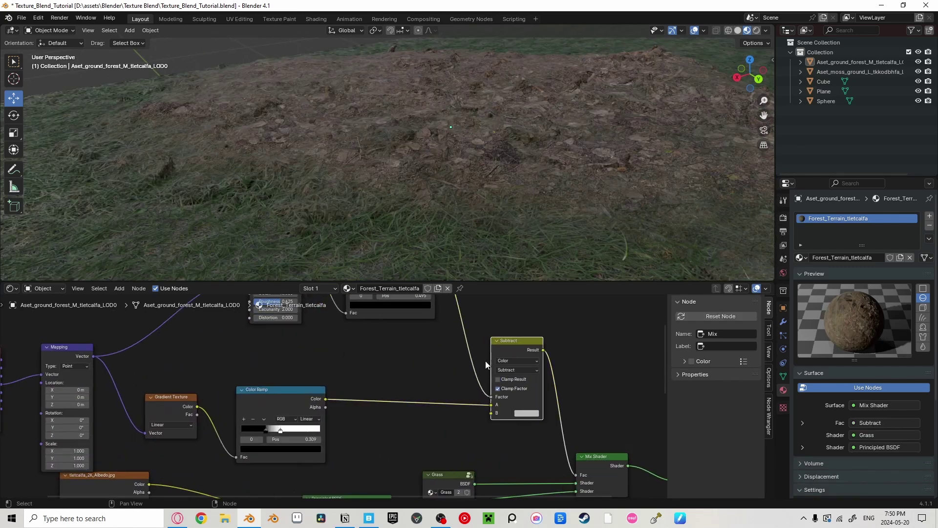
pyautogui.hotkey('shift', 'd')
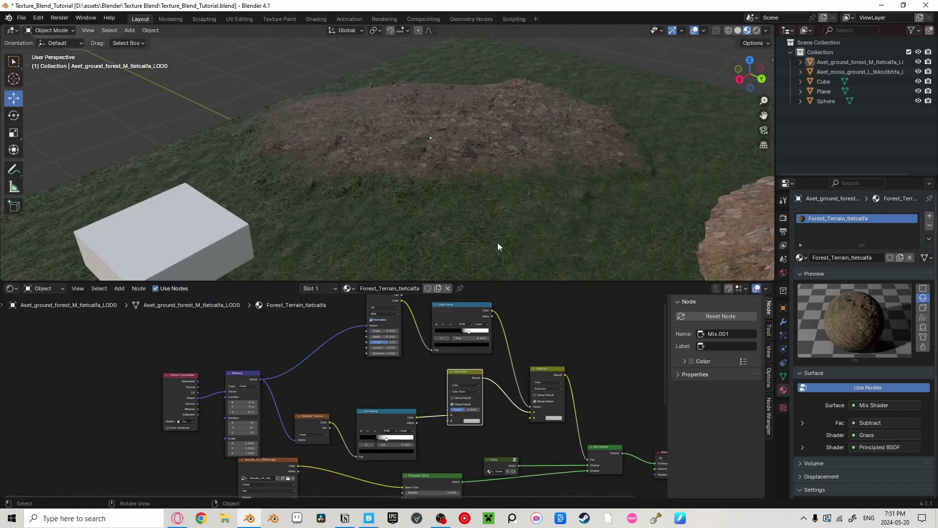
# Step: Copy the Grass group's albedo texture into the mound's material, add a duplicate Color Ramp, and set the copied Mix node to Color Burn
pyautogui.click(497, 242)
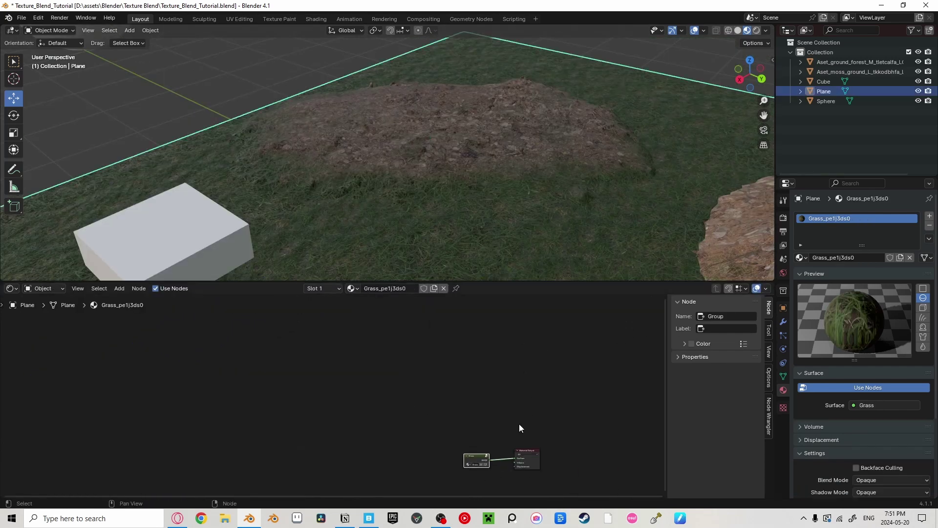
pyautogui.press('Tab')
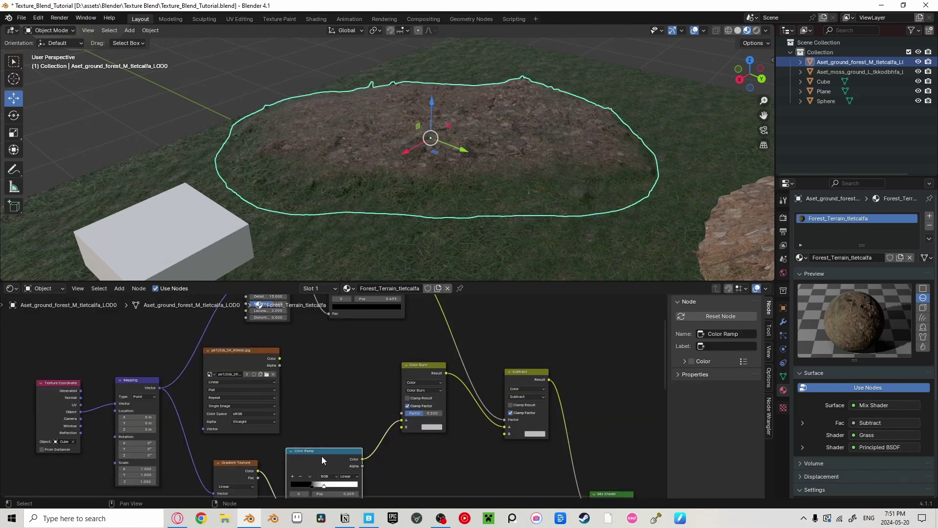
pyautogui.click(338, 362)
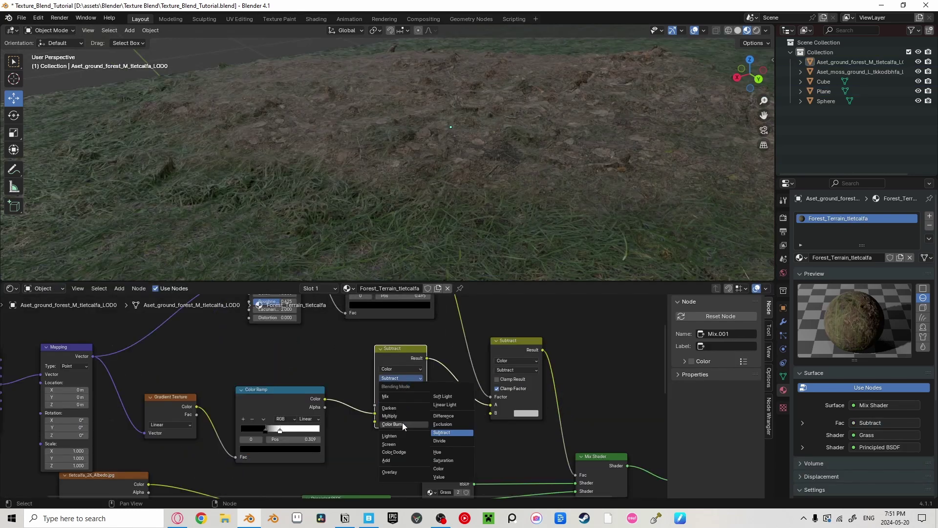
pyautogui.click(402, 422)
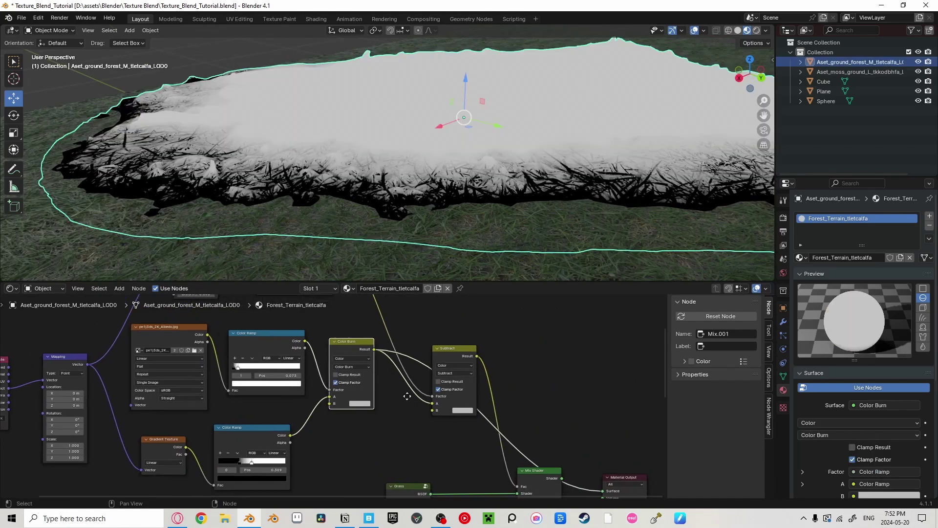
# Step: Preview the Subtract node's combined mask on the mound and examine its edges against the grass
pyautogui.moveTo(463, 359); pyautogui.dragTo(556, 467, button='middle')
pyautogui.moveTo(397, 341)
pyautogui.mouseDown()
pyautogui.moveTo(389, 347)
pyautogui.moveTo(395, 344)
pyautogui.mouseUp()
pyautogui.moveTo(490, 436); pyautogui.dragTo(429, 352, button='middle')
pyautogui.keyDown('ctrl'); pyautogui.keyDown('shift'); pyautogui.click(476, 374); pyautogui.keyUp('shift'); pyautogui.keyUp('ctrl')
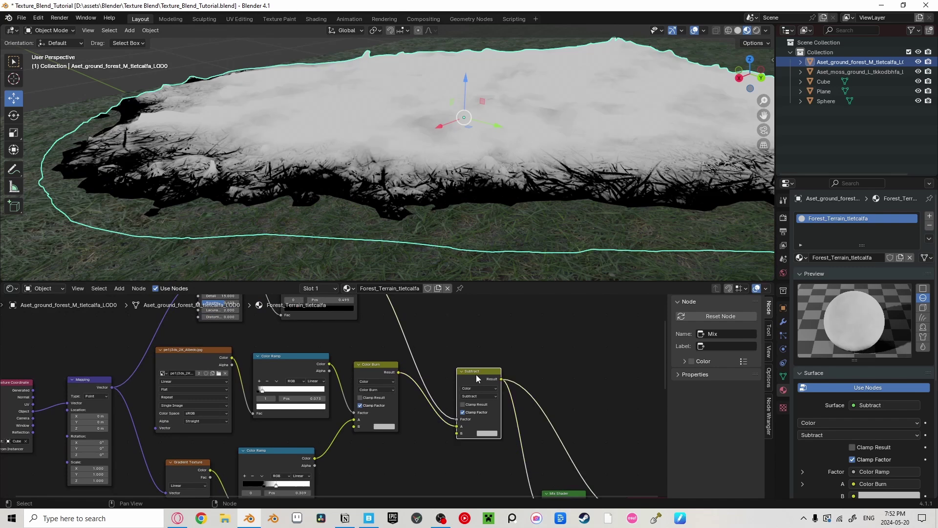
pyautogui.moveTo(452, 208); pyautogui.dragTo(503, 242, button='middle')
pyautogui.scroll(3, 371, 401)
pyautogui.moveTo(340, 435); pyautogui.dragTo(348, 420, button='middle')
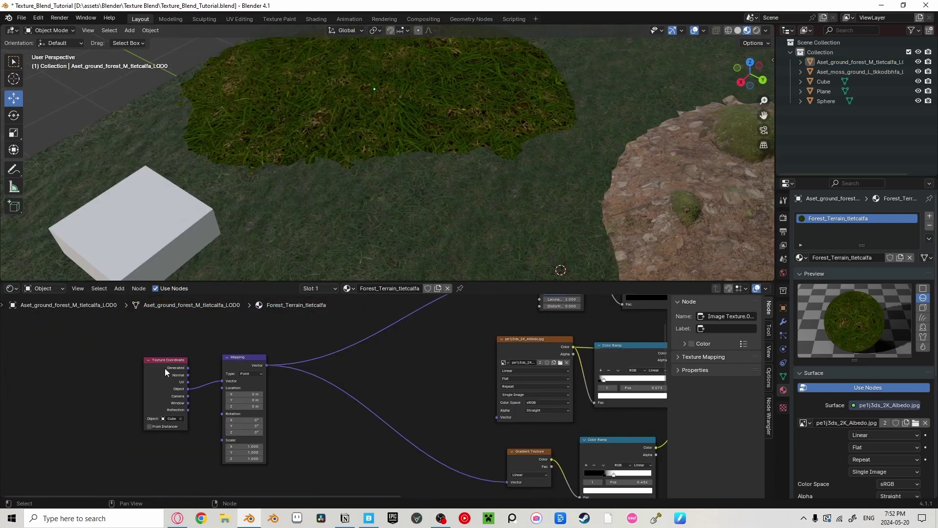
# Step: Duplicate the Texture Coordinate node, connect its Object output to the grass albedo texture's Vector, and pick the sphere as its object
pyautogui.click(165, 370)
pyautogui.hotkey('shift', 'd')
pyautogui.click(441, 368)
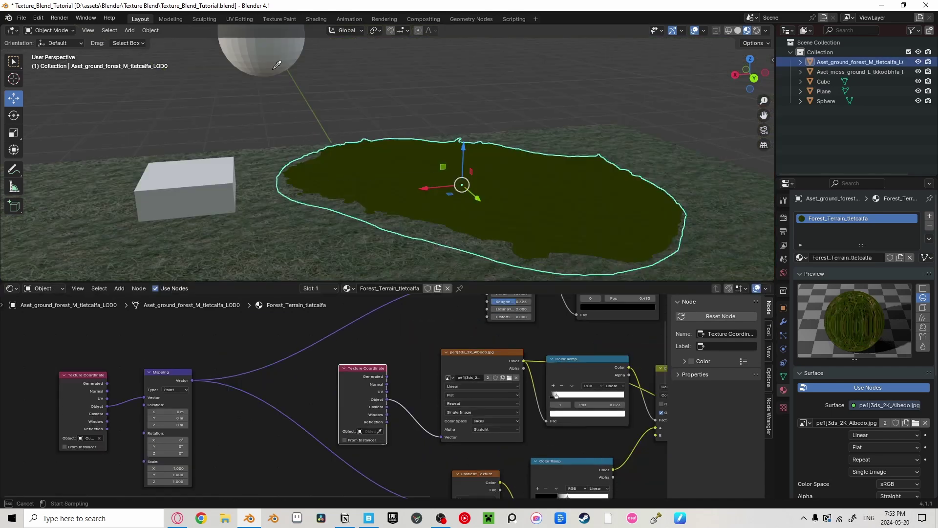
pyautogui.click(276, 65)
pyautogui.moveTo(317, 95); pyautogui.dragTo(467, 191, button='middle')
pyautogui.press('KP_7')
pyautogui.scroll(-5, 531, 193)
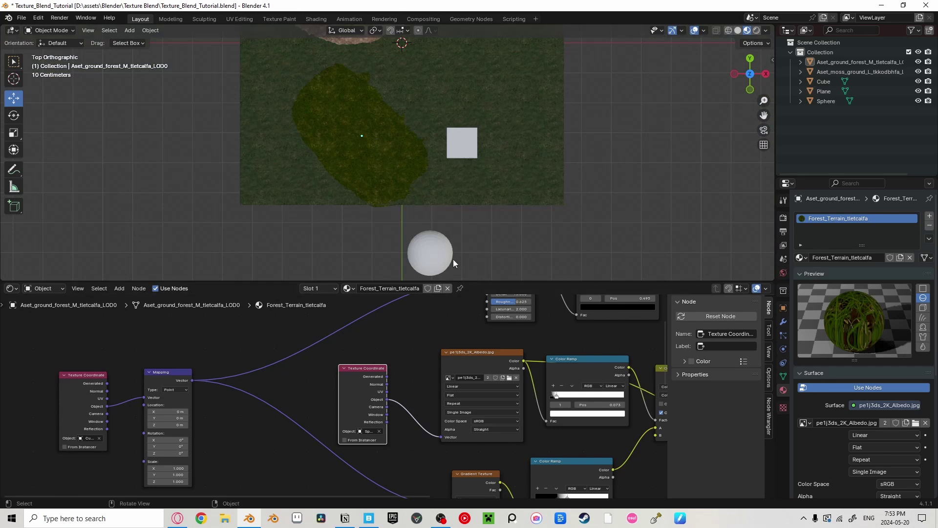
pyautogui.scroll(8, 429, 223)
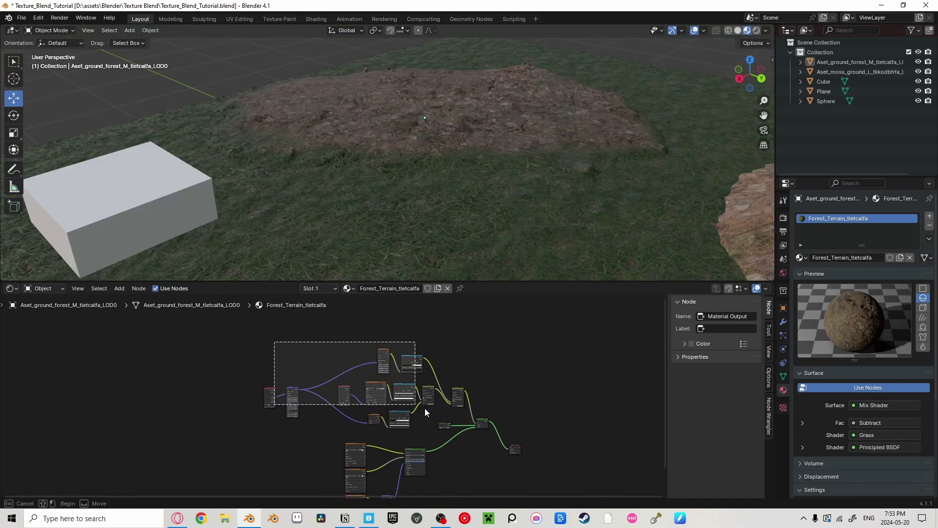
# Step: Group the mask nodes, the Grass group and the Mix Shader into a single node group
pyautogui.moveTo(424, 408); pyautogui.dragTo(495, 430)
pyautogui.moveTo(413, 418); pyautogui.dragTo(364, 402, button='middle')
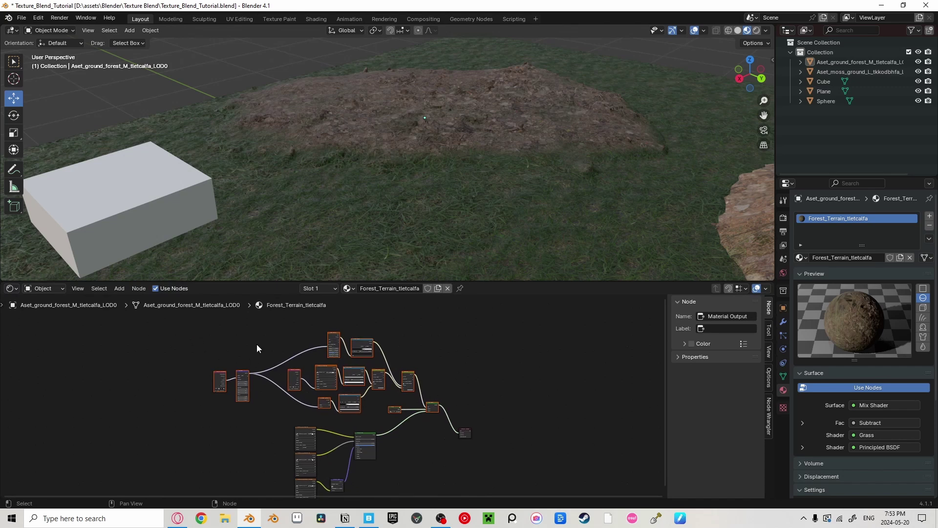
pyautogui.moveTo(209, 384); pyautogui.dragTo(286, 401, button='middle')
pyautogui.scroll(4, 402, 425)
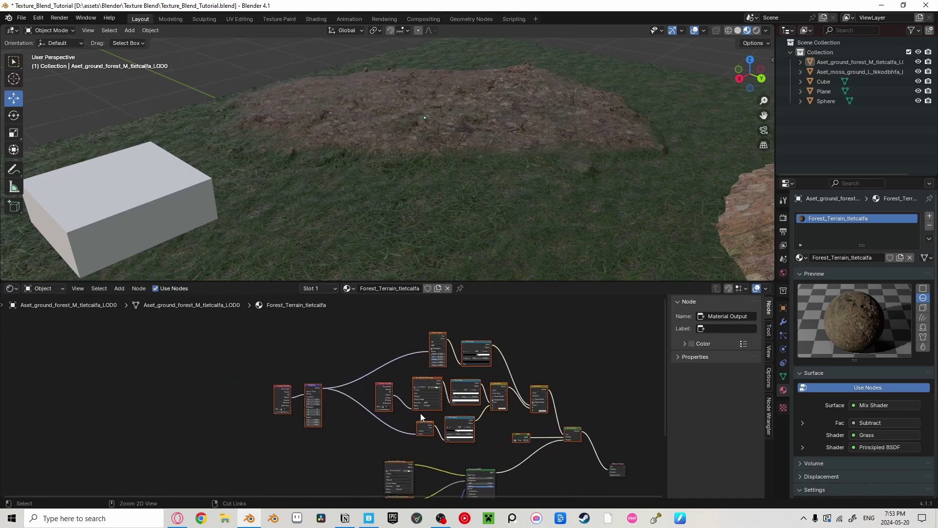
pyautogui.hotkey('ctrl', 'g')
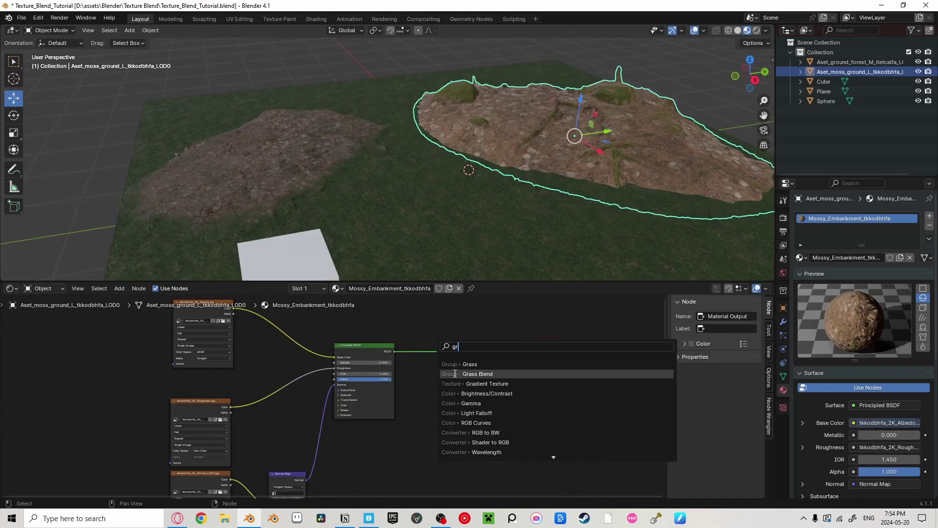
# Step: Insert the Grass Blend group between the mossy embankment's Principled BSDF and Material Output, and check the blended edges
pyautogui.click(452, 374)
pyautogui.click(443, 339)
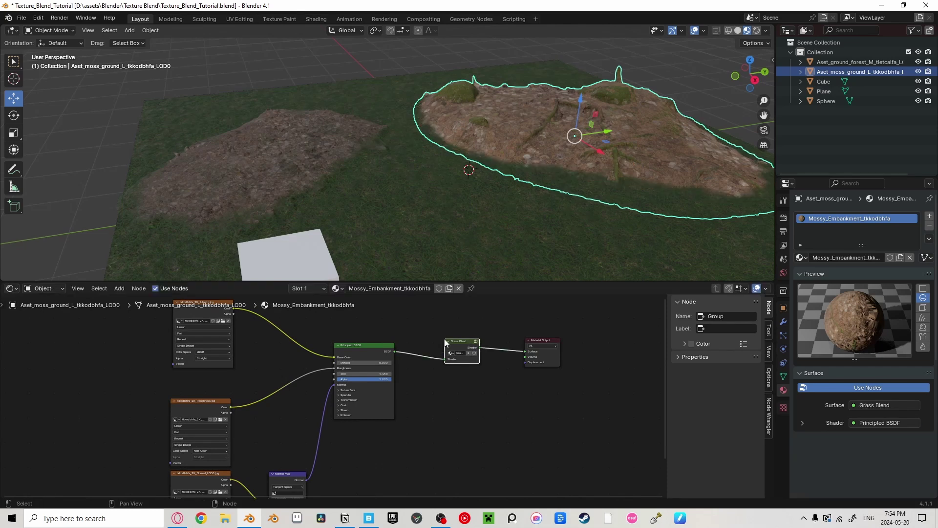
pyautogui.hotkey('alt', 'a')
pyautogui.moveTo(593, 229); pyautogui.dragTo(430, 198, button='middle')
pyautogui.scroll(4, 433, 204)
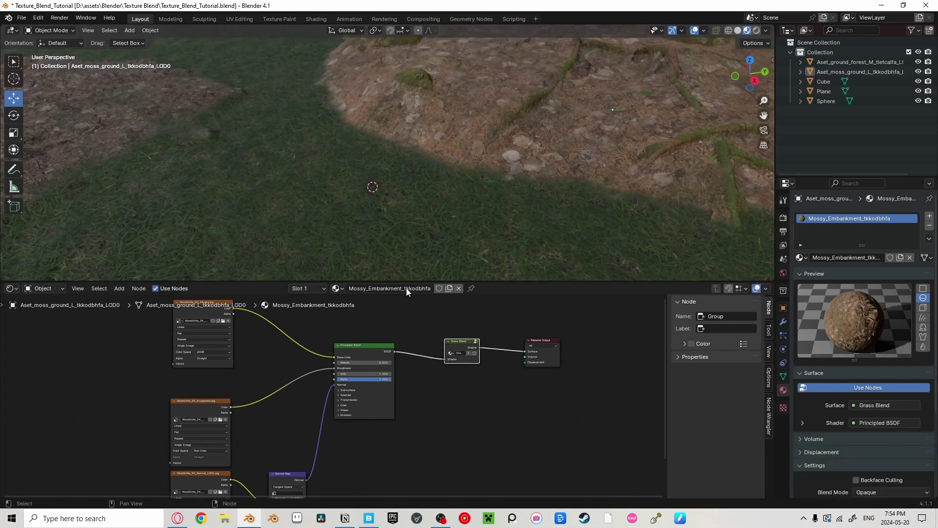